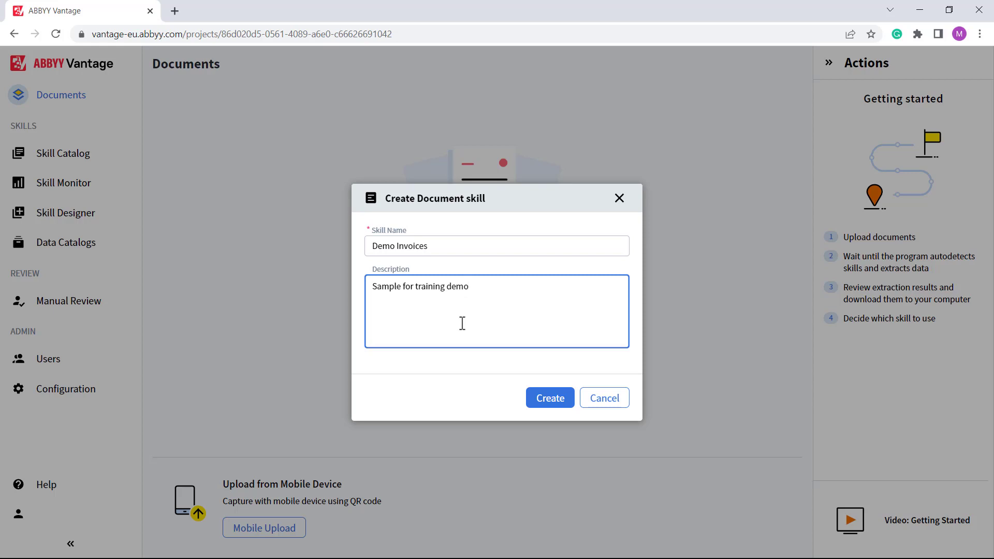
# Create the Demo Invoices document skill and upload the DesignSolutions_Alaor_01 and DesignSolutions_HS_01 documents to it
pyautogui.click(554, 399)
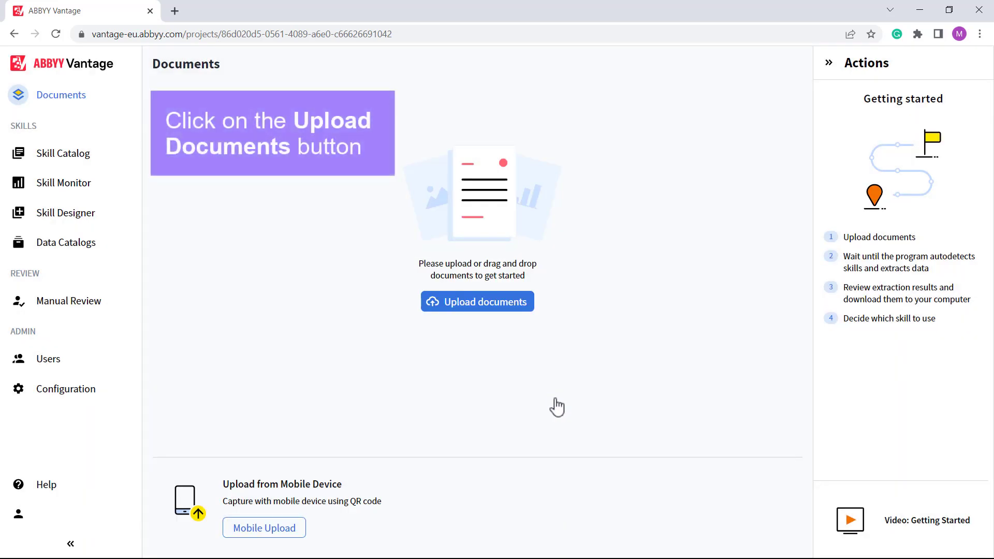
pyautogui.click(450, 310)
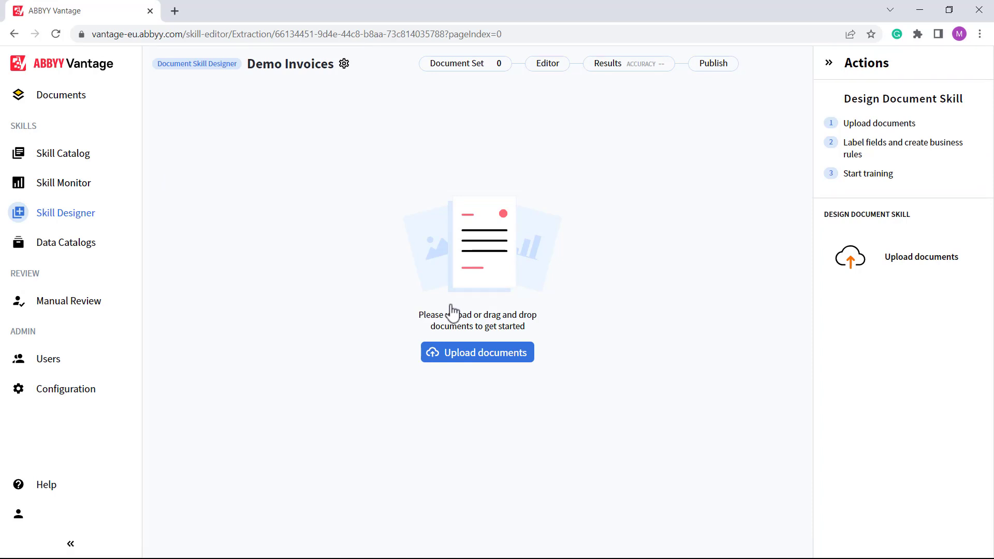
pyautogui.click(469, 362)
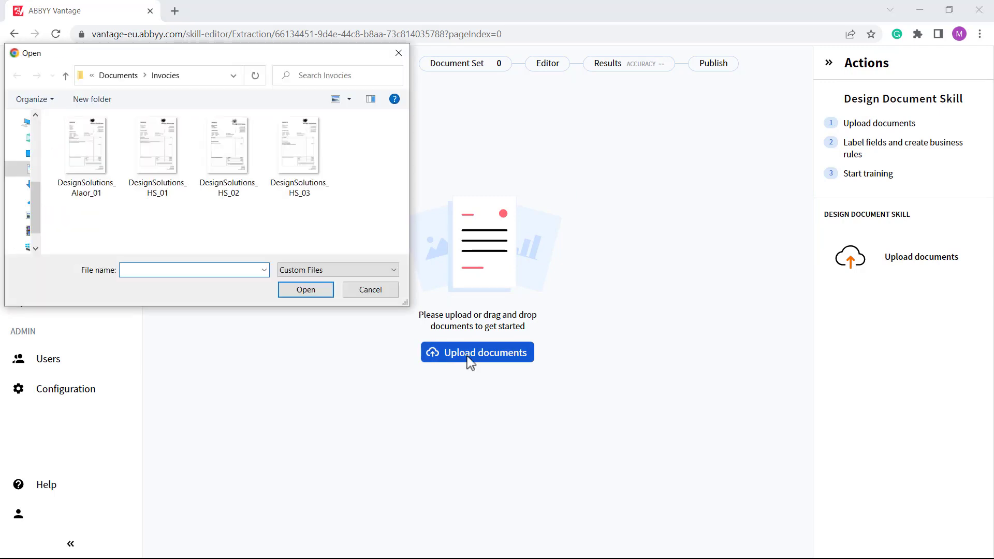
pyautogui.moveTo(185, 225); pyautogui.dragTo(77, 134)
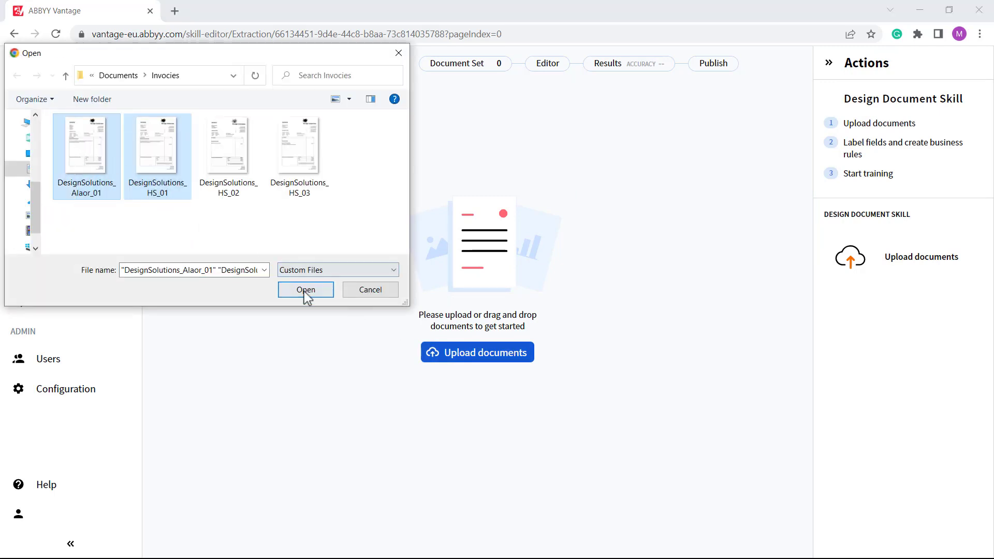
pyautogui.click(306, 290)
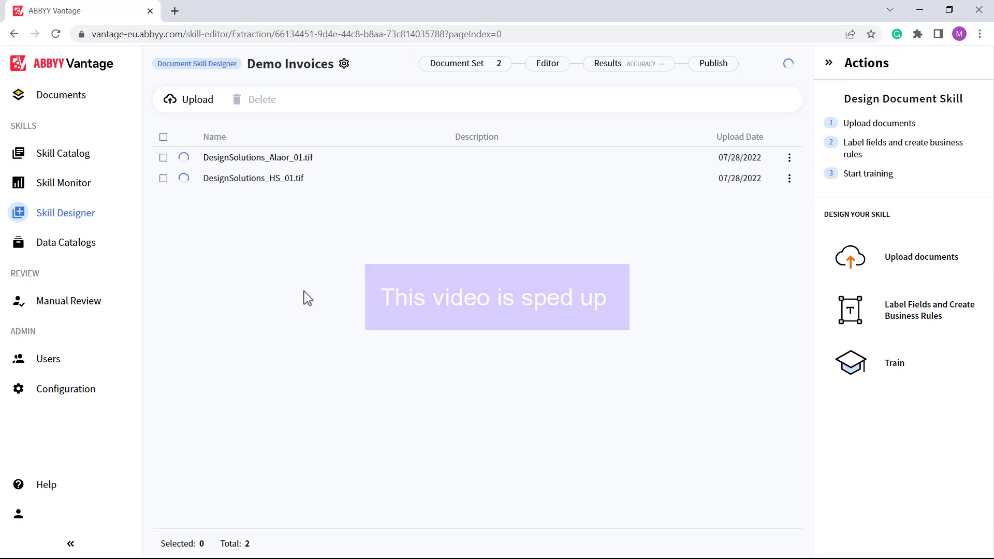
# In the skill editor, collapse the Documents pane and label the Design Solutions logo text as a field named Vendor Name
pyautogui.click(562, 65)
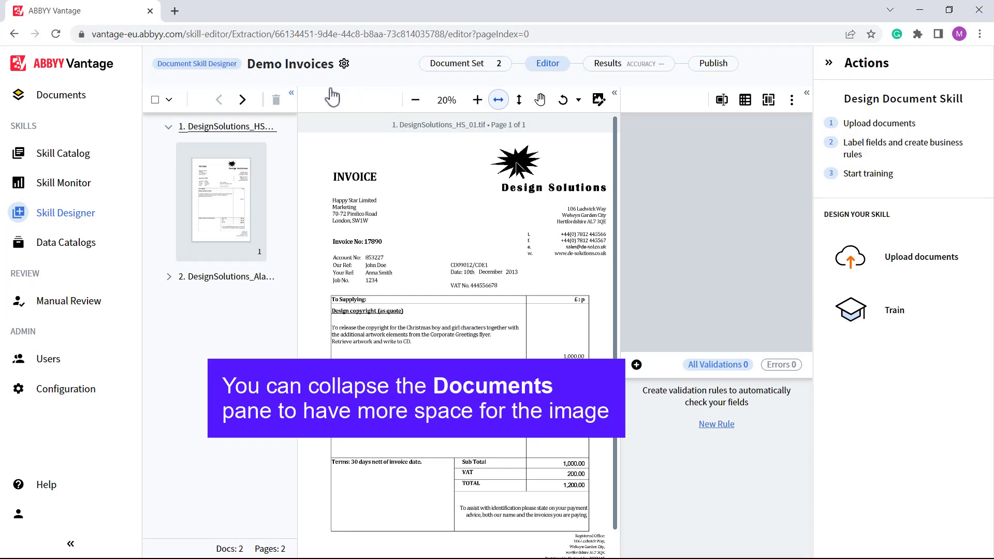
pyautogui.click(293, 96)
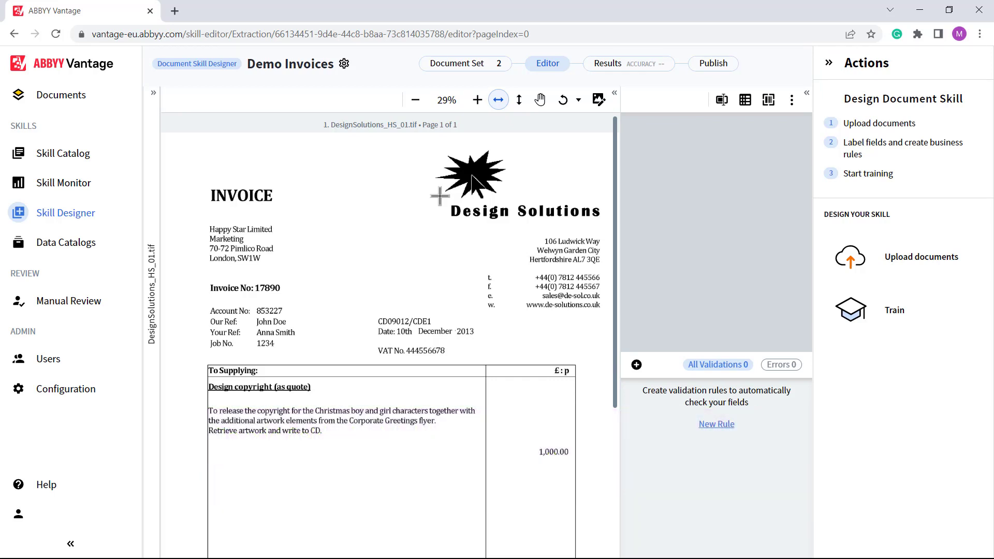
pyautogui.moveTo(448, 202); pyautogui.dragTo(606, 225)
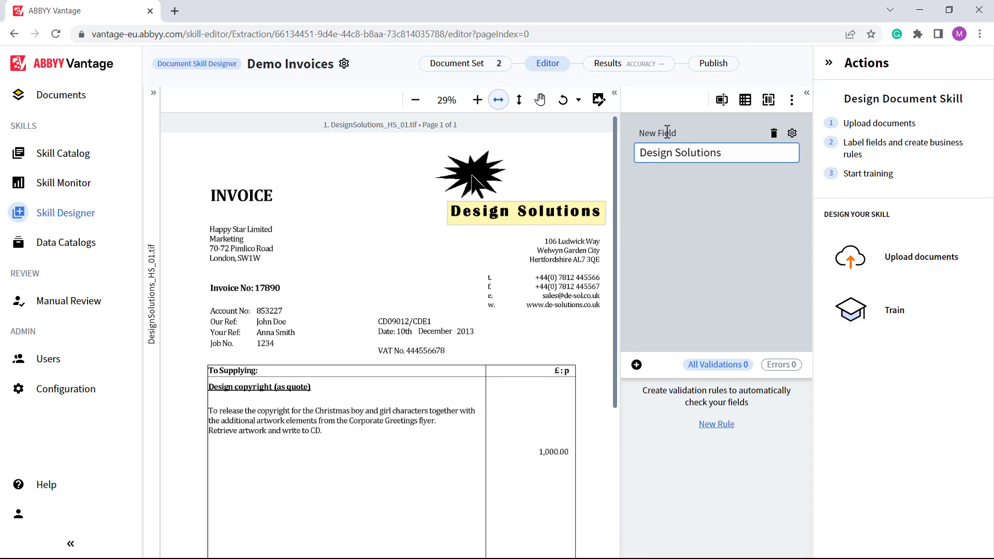
pyautogui.click(661, 133)
pyautogui.write('V')
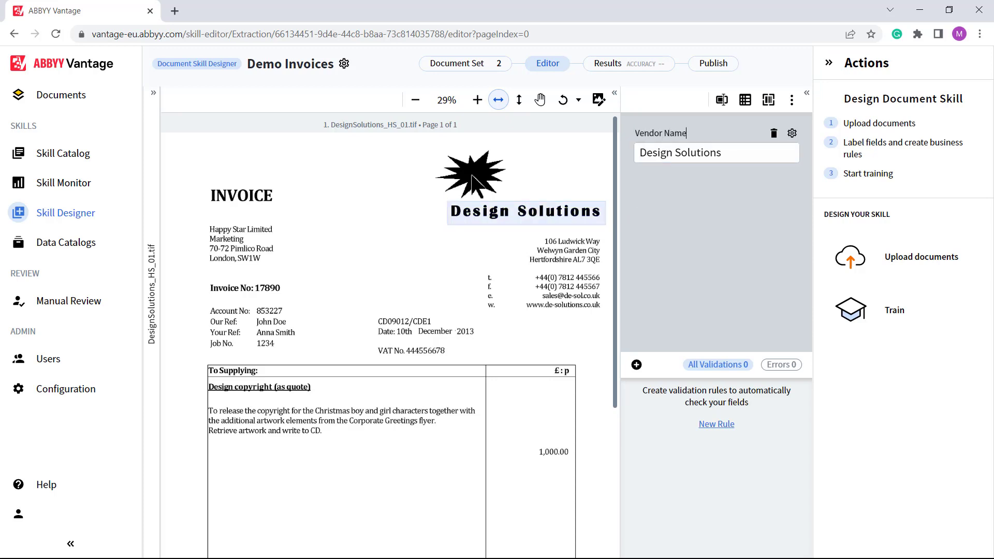
pyautogui.write('endor Name')
pyautogui.press('Return')
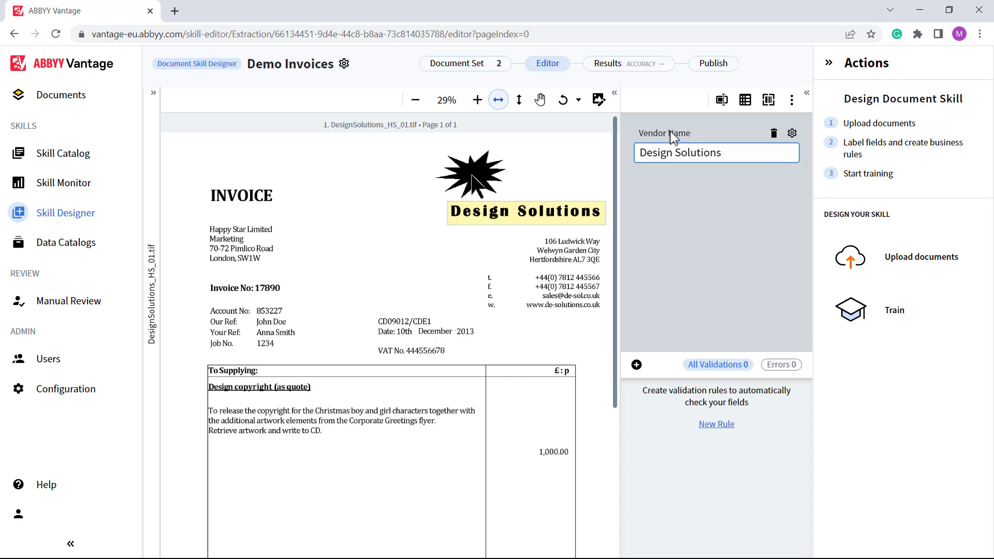
# Add a field group named Vendor Address with a first field named Street, captured from the vendor's street line
pyautogui.click(792, 100)
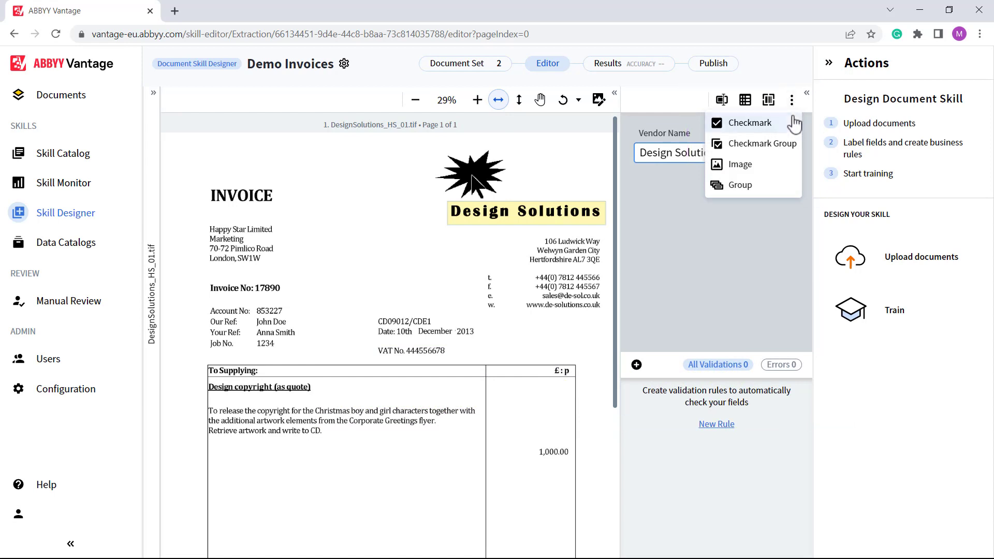
pyautogui.click(785, 195)
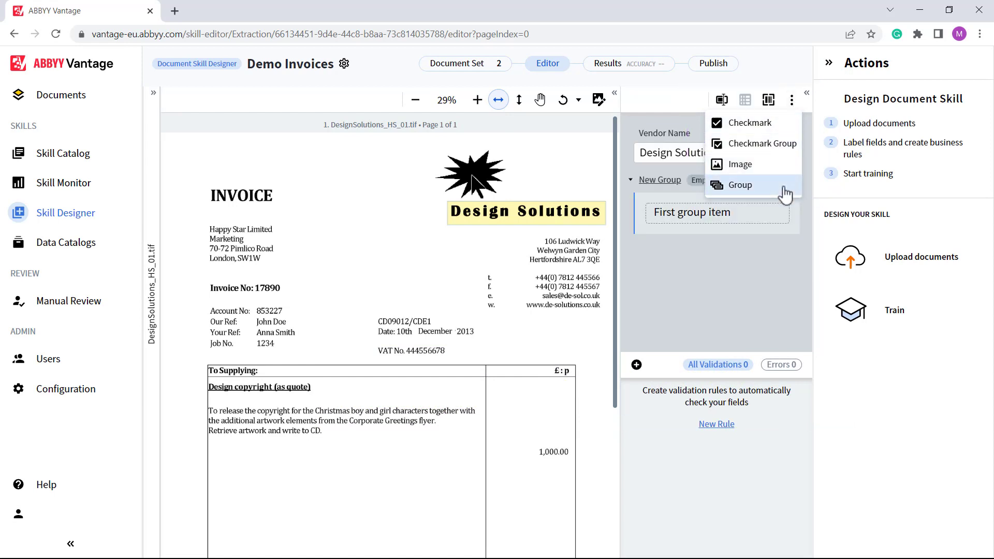
pyautogui.click(720, 215)
pyautogui.moveTo(545, 239); pyautogui.dragTo(602, 246)
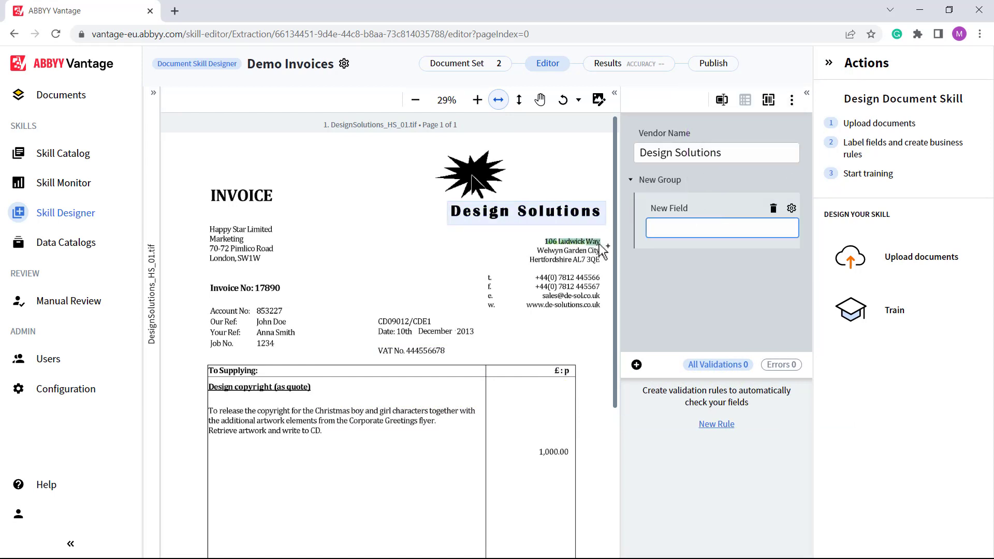
pyautogui.moveTo(684, 209); pyautogui.dragTo(647, 210)
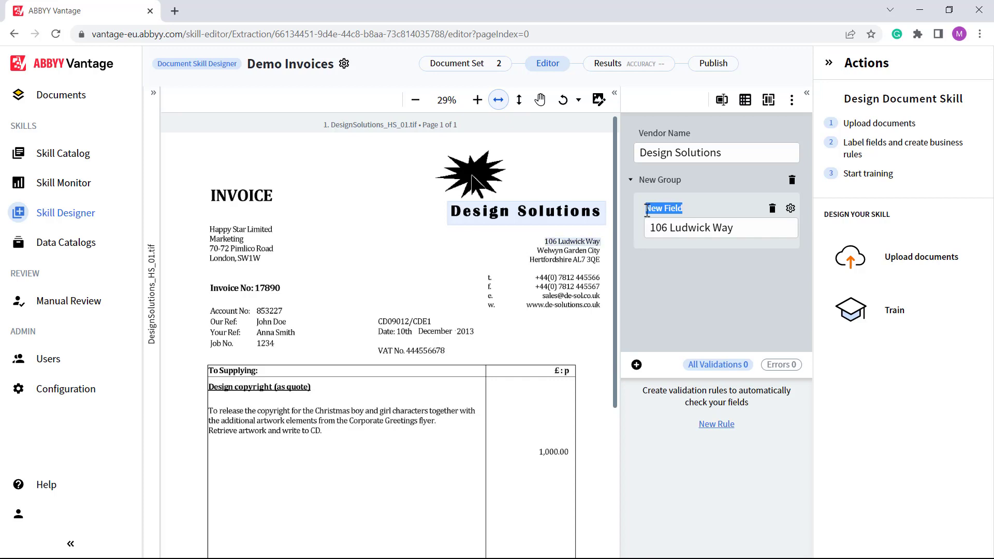
pyautogui.write('Street')
pyautogui.press('Return')
pyautogui.moveTo(681, 179); pyautogui.dragTo(636, 180)
pyautogui.write('Vendor Address')
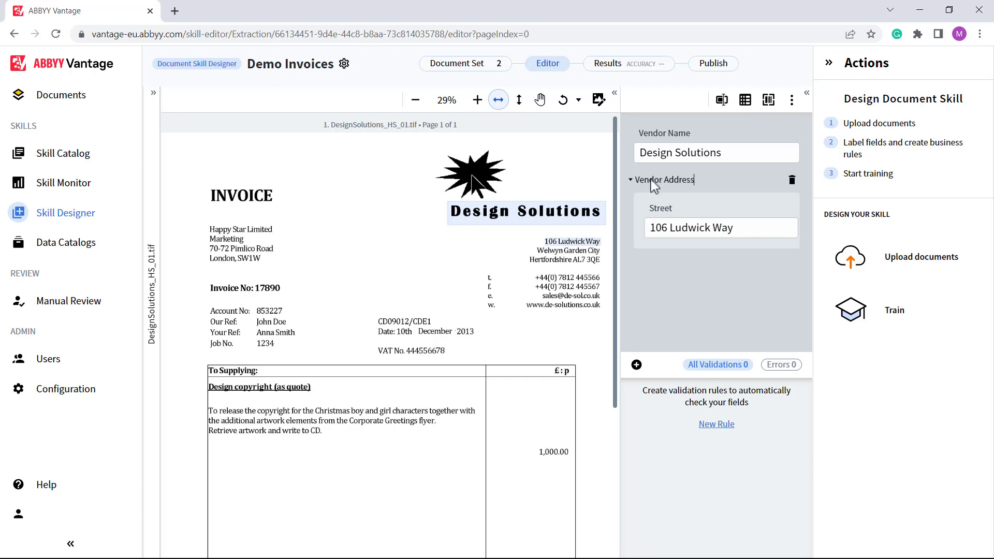
# Add a City field to the Vendor Address group, captured from the city line of the vendor's address
pyautogui.click(671, 229)
pyautogui.moveTo(538, 251); pyautogui.dragTo(601, 252)
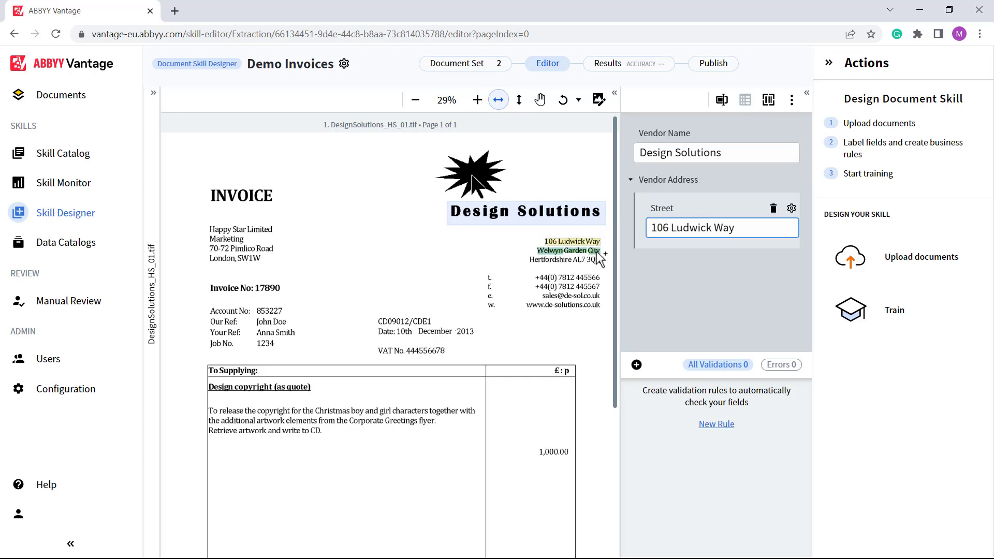
pyautogui.click(685, 246)
pyautogui.write('City')
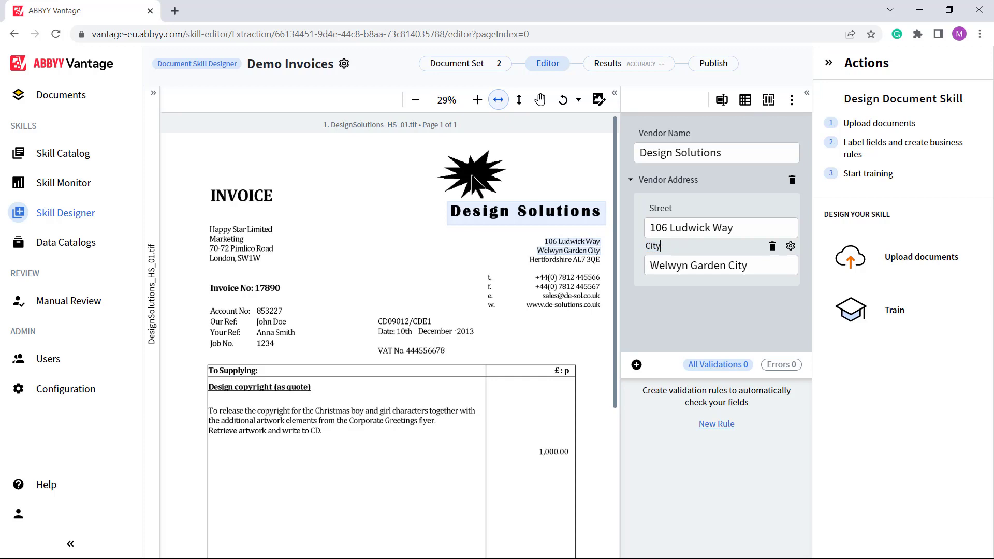
pyautogui.press('Return')
# Add a ZIP field to the Vendor Address group from the vendor's postal code, and collapse the group
pyautogui.moveTo(573, 259); pyautogui.dragTo(601, 260)
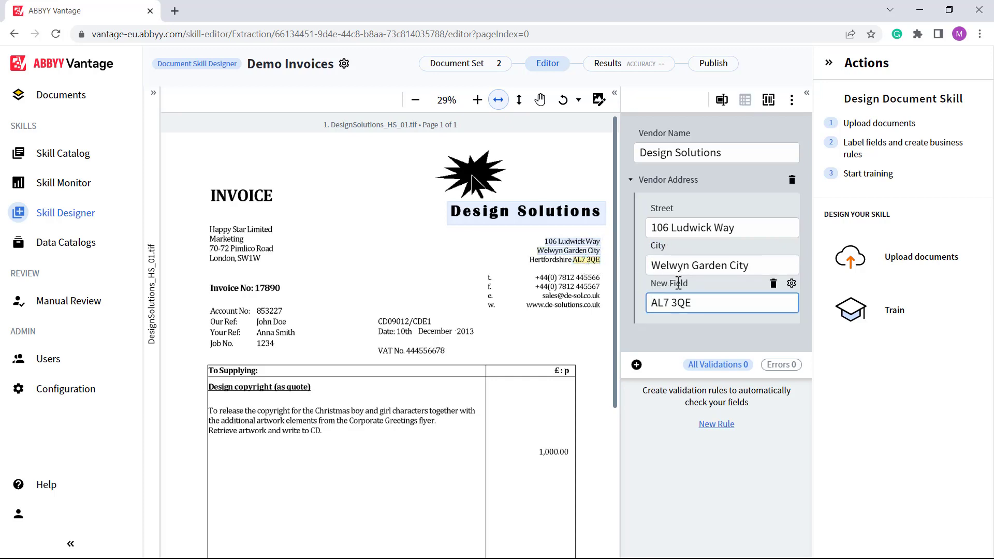
pyautogui.click(679, 283)
pyautogui.write('ZIP')
pyautogui.press('Return')
pyautogui.click(632, 181)
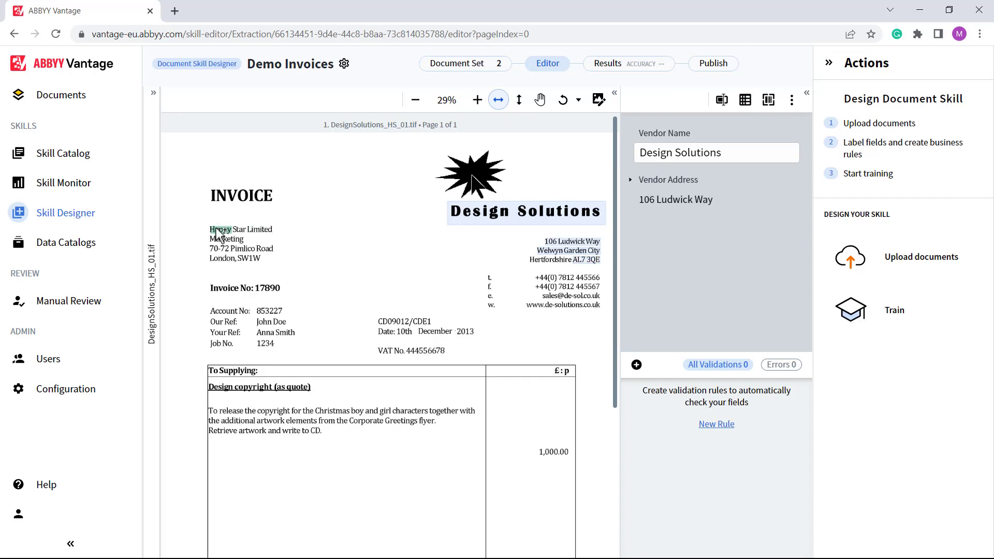
# Label the text Happy Star Limited on the invoice as a field named Business Unit Name
pyautogui.moveTo(272, 236); pyautogui.dragTo(273, 236)
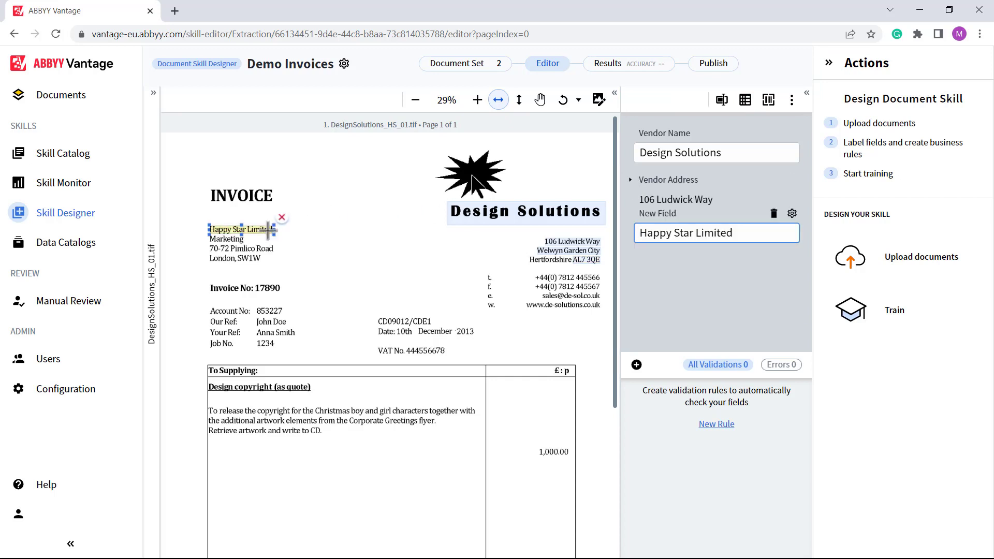
pyautogui.click(673, 212)
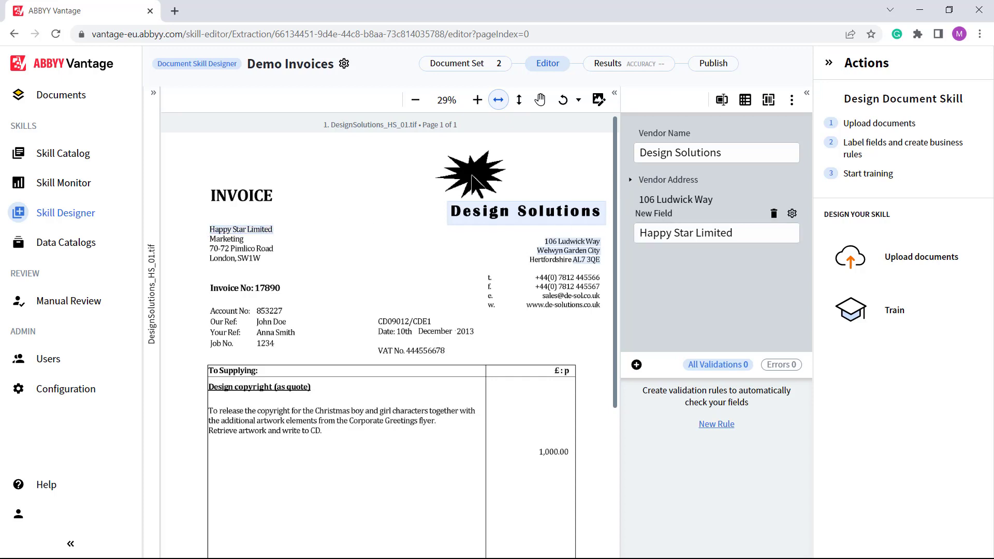
pyautogui.write('Business Unit Name')
pyautogui.press('Return')
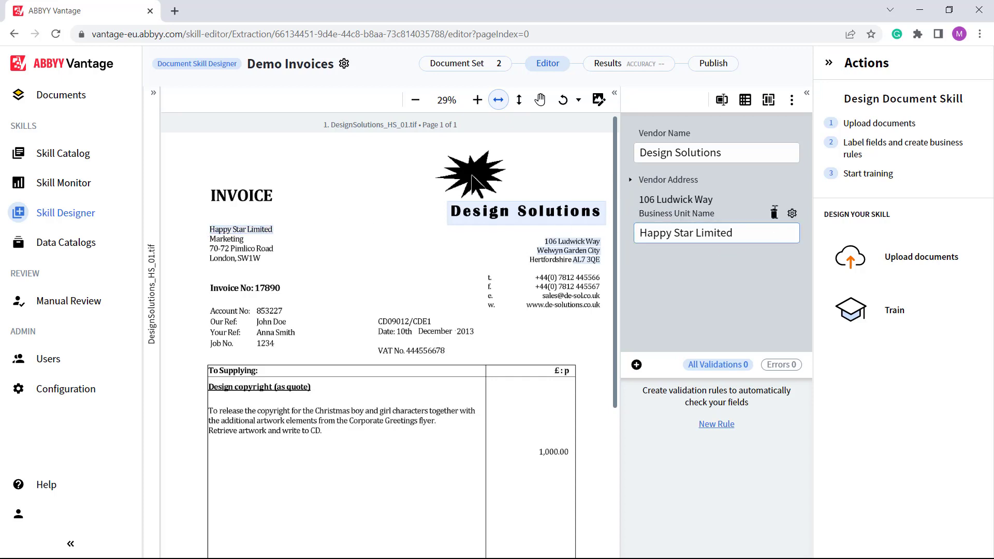
# Add a Business Unit Address group with Street, City and ZIP fields captured from the Happy Star Limited address, and collapse it
pyautogui.click(791, 100)
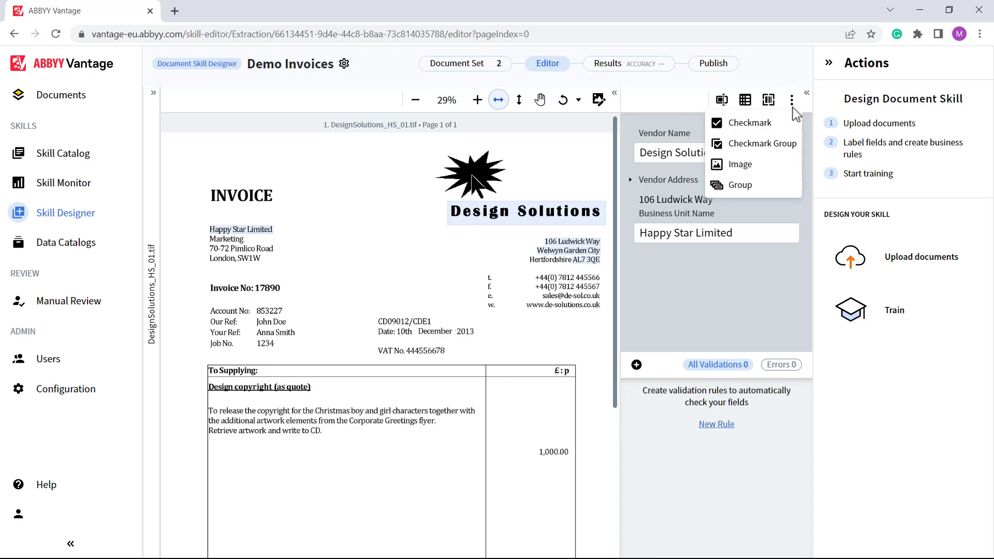
pyautogui.click(787, 187)
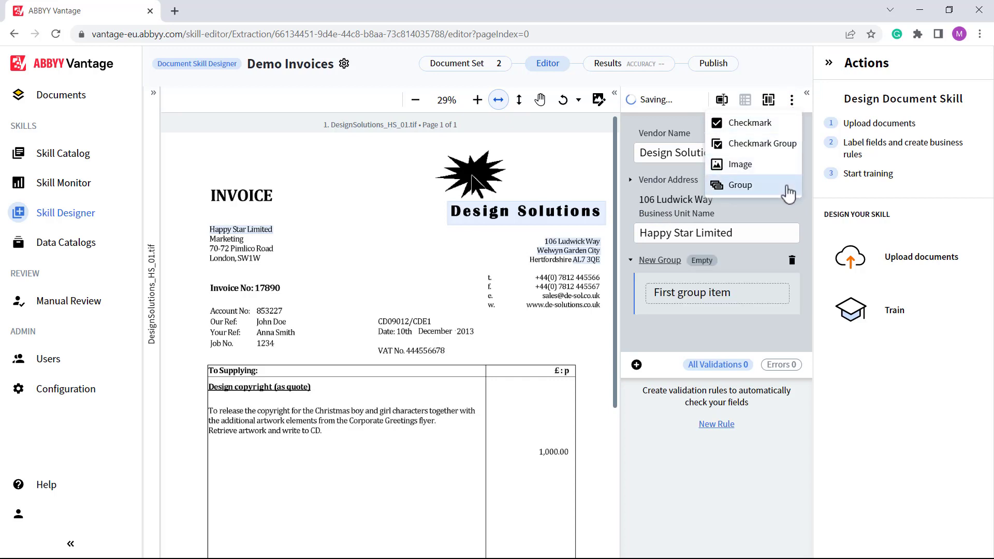
pyautogui.click(685, 294)
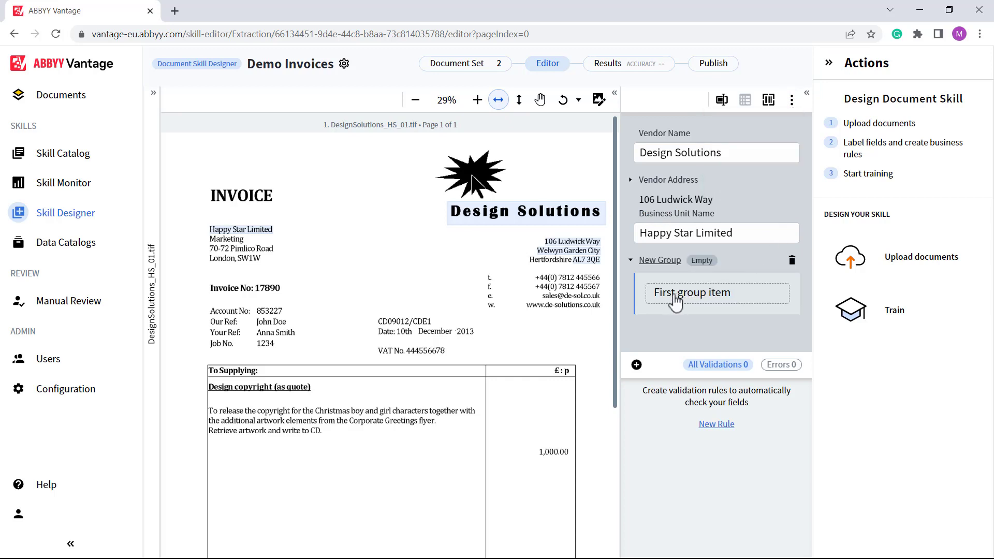
pyautogui.click(676, 300)
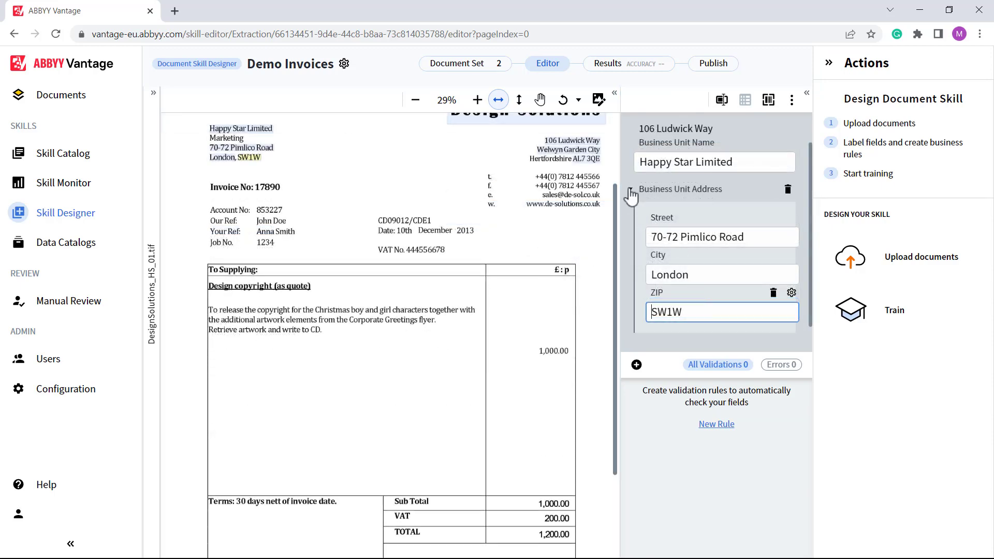
pyautogui.click(630, 190)
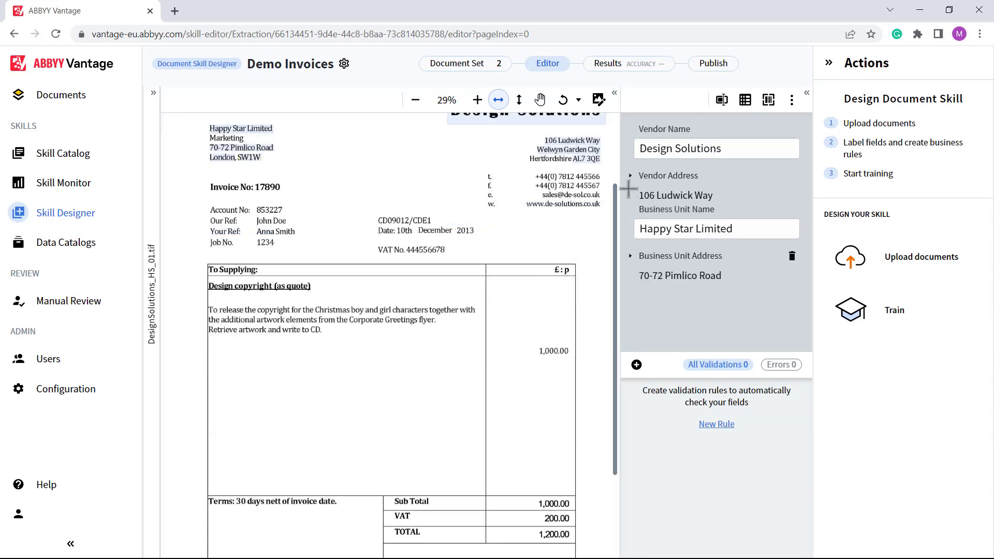
# Label the number beside Invoice No on the document as a field named Invoice Number
pyautogui.click(273, 187)
pyautogui.click(273, 189)
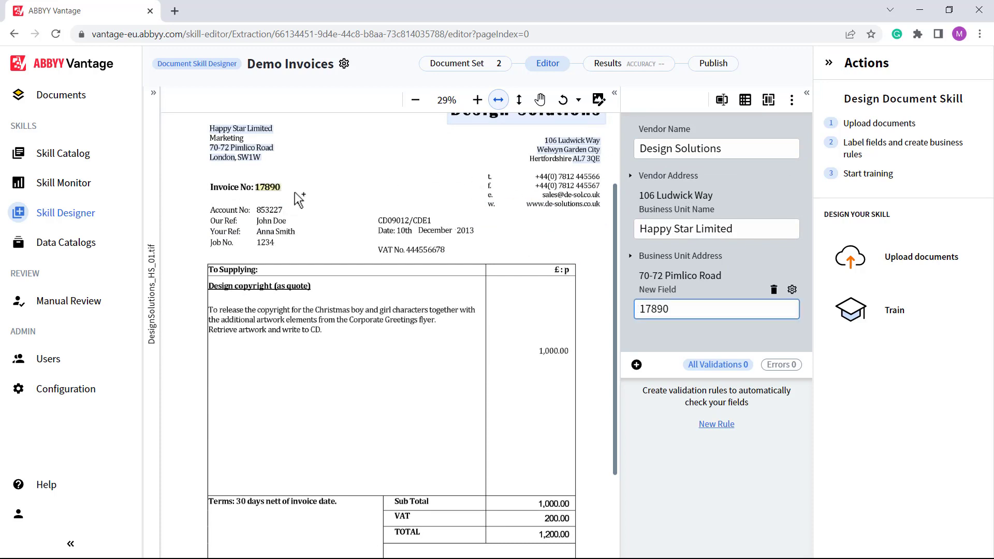
pyautogui.doubleClick(668, 290)
pyautogui.write('Invoice Number')
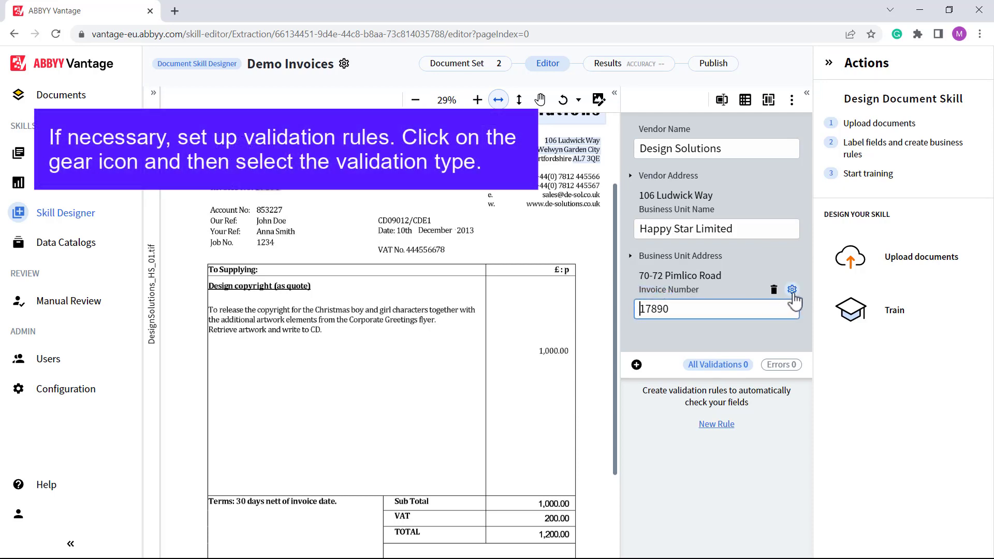
# Make Invoice Number a required field in its field settings
pyautogui.click(792, 290)
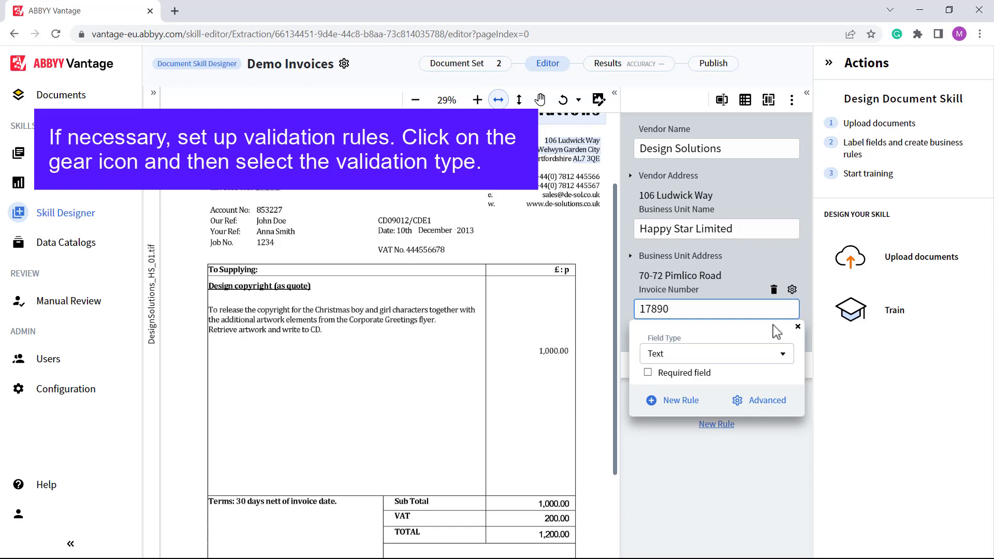
pyautogui.click(648, 373)
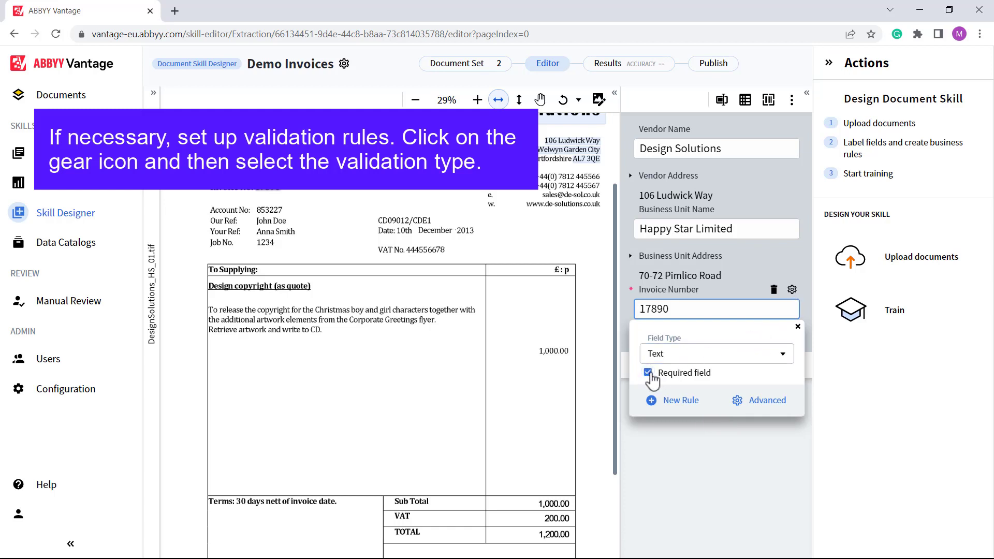
pyautogui.click(798, 327)
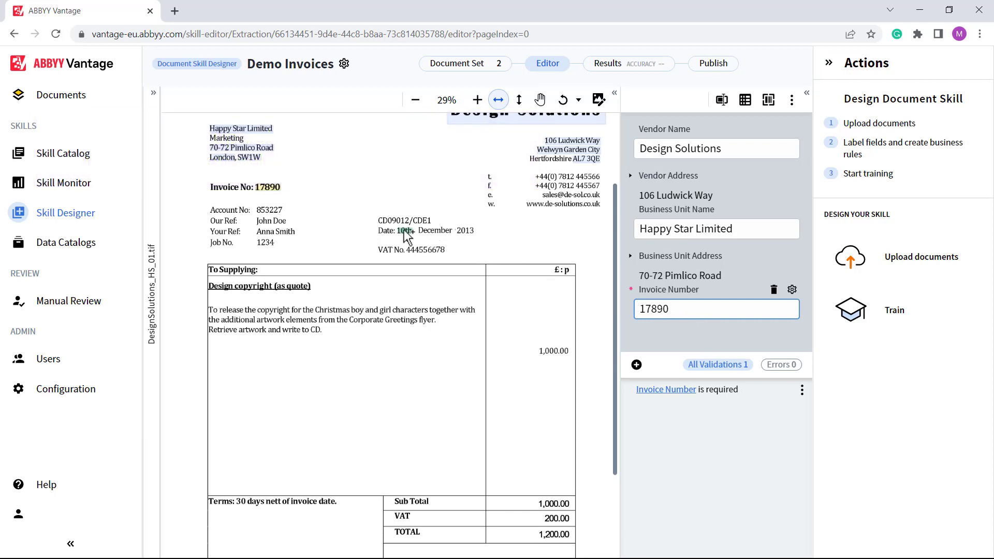
# Label the date 10th December 2013 on the invoice as a field named Invoice Date
pyautogui.moveTo(404, 231); pyautogui.dragTo(477, 233)
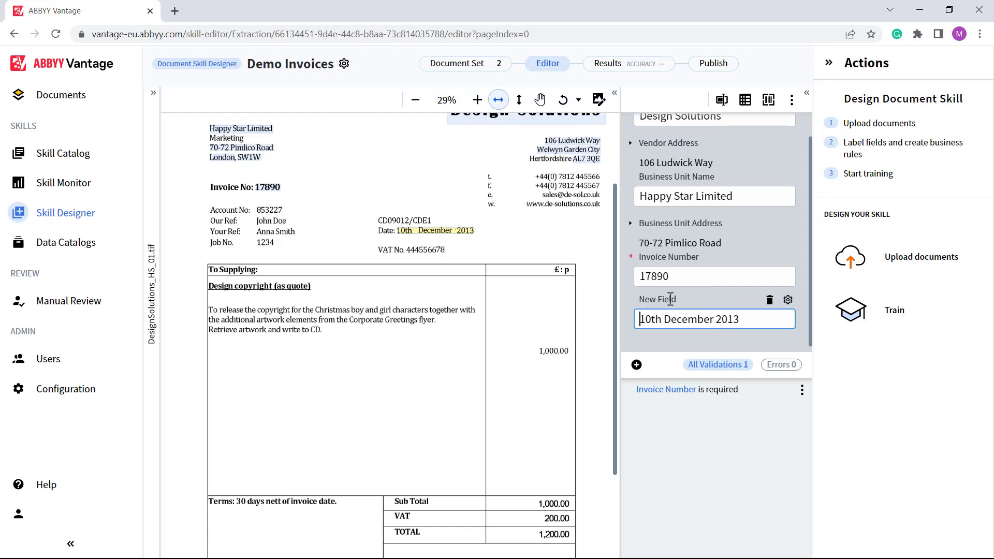
pyautogui.click(670, 299)
pyautogui.hotkey('ctrl', 'a')
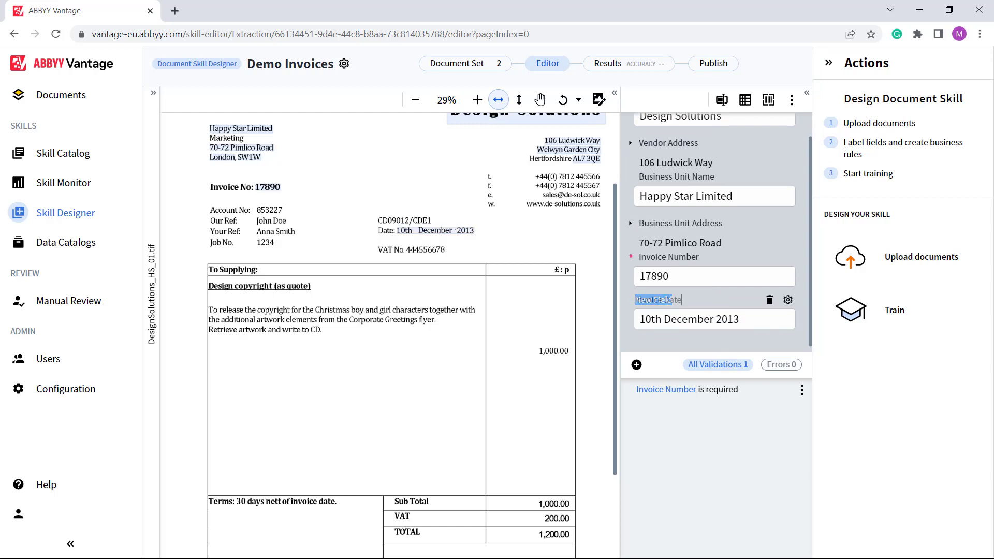
pyautogui.write('Invoice Date')
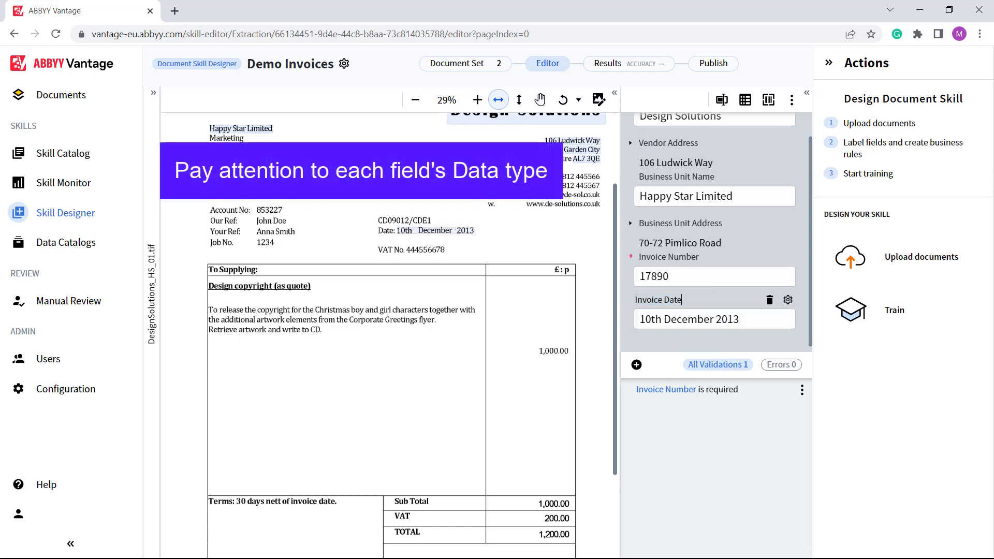
# Set the Invoice Date field's type to Date and make it a required field
pyautogui.press('Return')
pyautogui.click(788, 300)
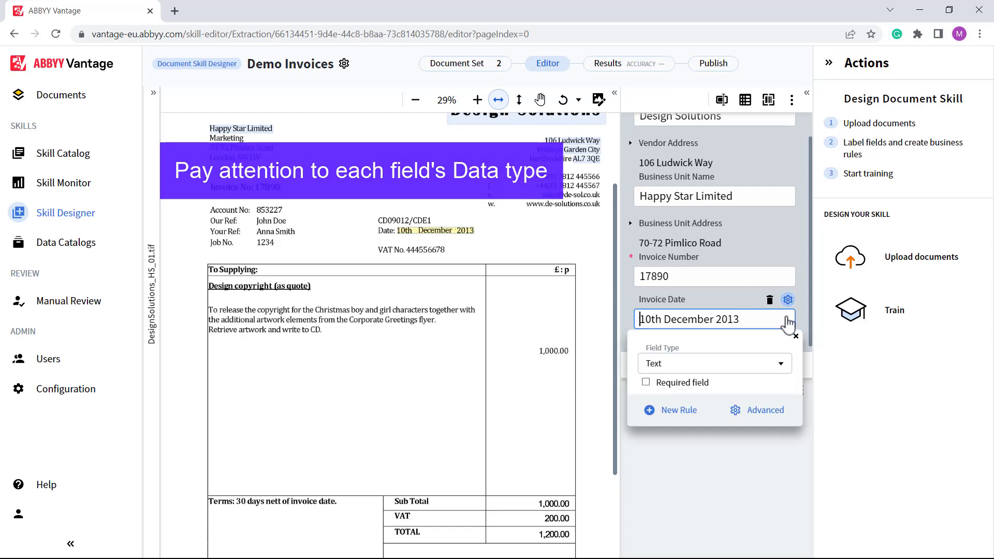
pyautogui.click(766, 364)
pyautogui.click(736, 410)
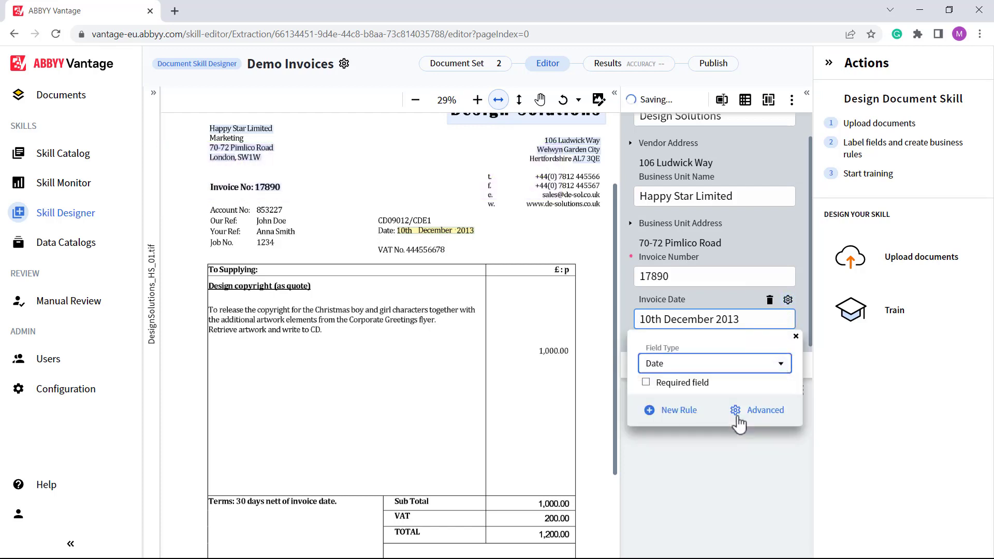
pyautogui.click(647, 383)
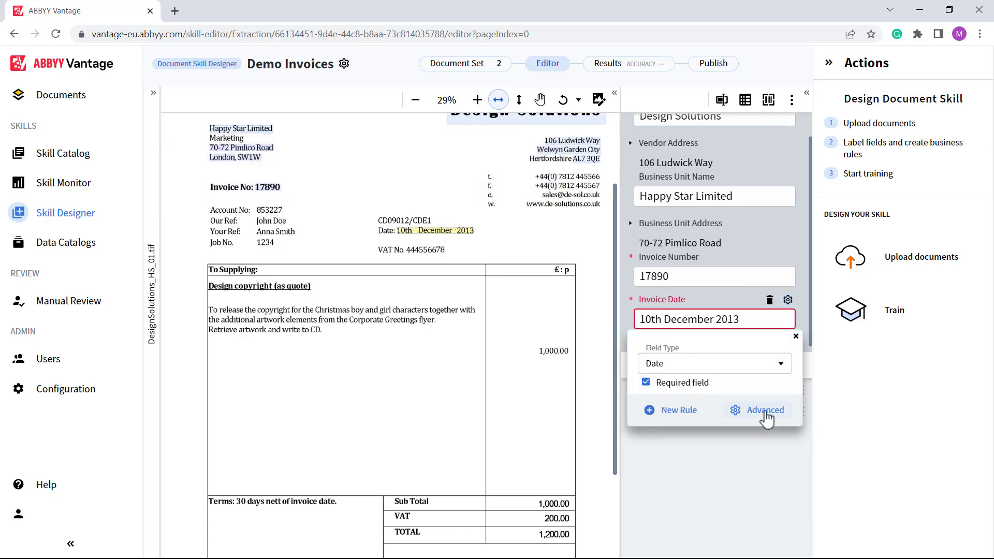
# Allow Month by name in the advanced settings of the Invoice Date field and save them
pyautogui.click(770, 413)
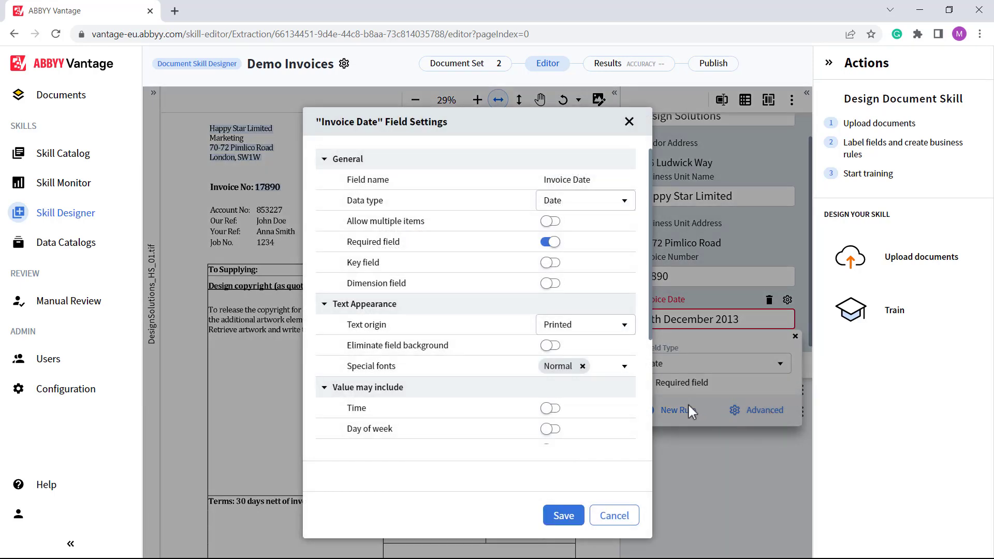
pyautogui.moveTo(651, 329); pyautogui.dragTo(646, 455)
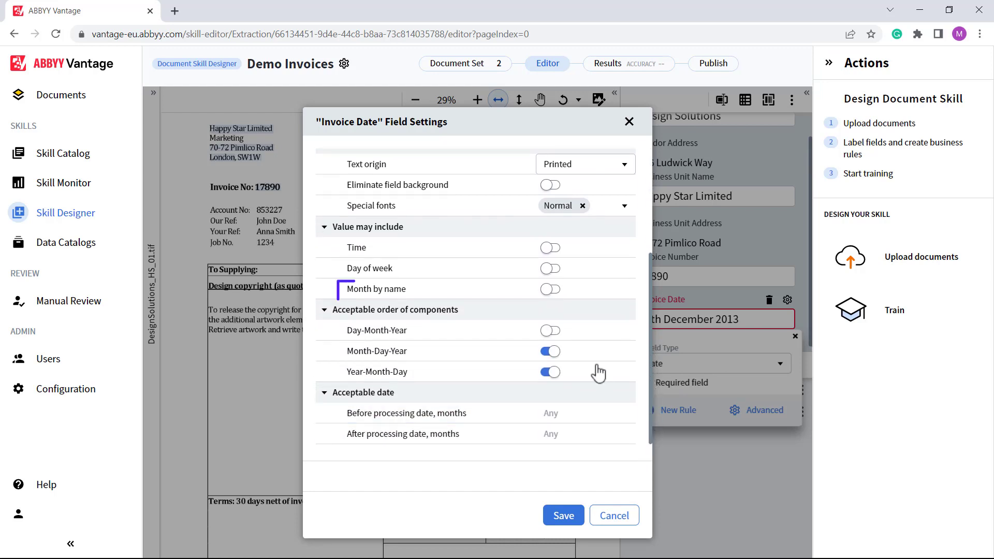
pyautogui.click(552, 290)
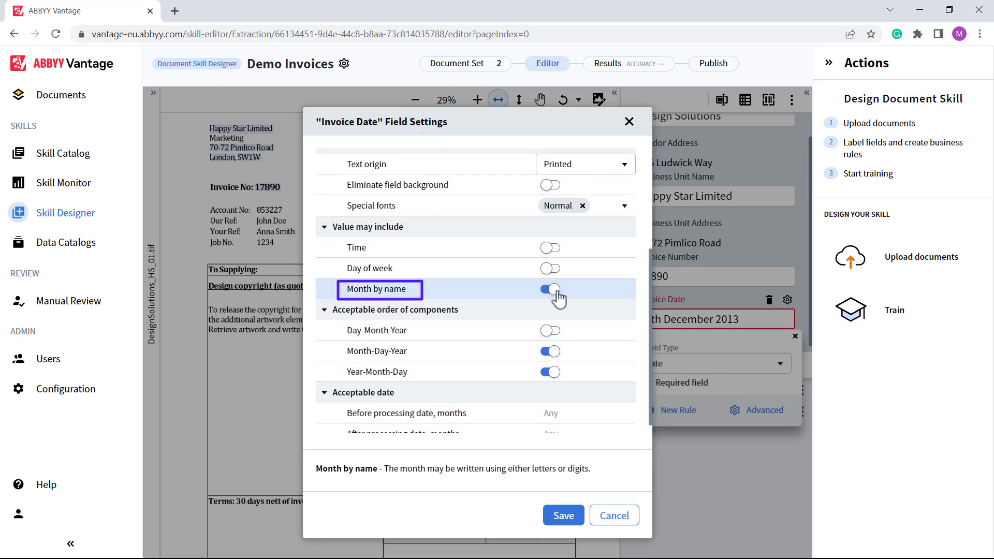
pyautogui.click(564, 521)
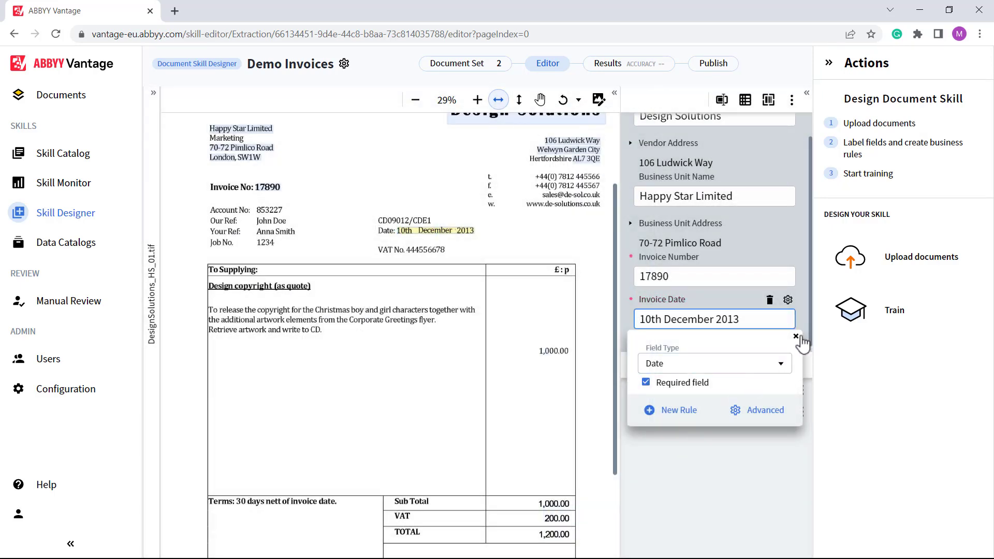
pyautogui.click(797, 337)
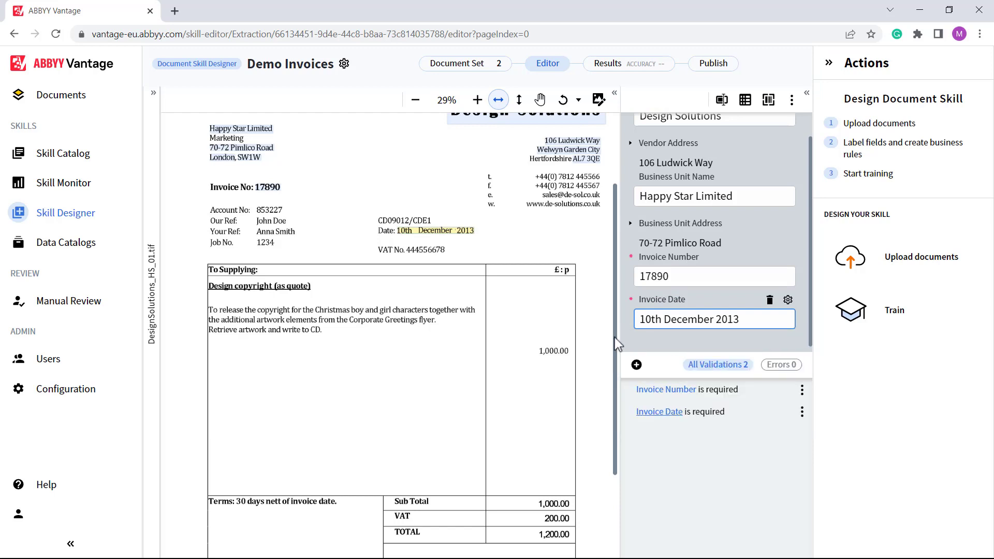
# Label the Sub Total amount in the invoice's totals table as a field named Sub Total
pyautogui.moveTo(616, 345); pyautogui.dragTo(615, 437)
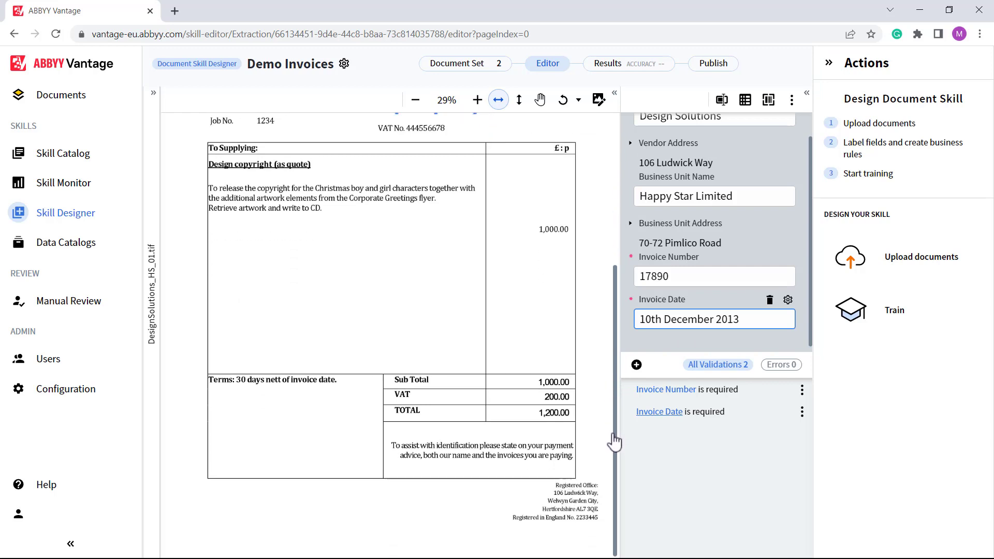
pyautogui.click(555, 383)
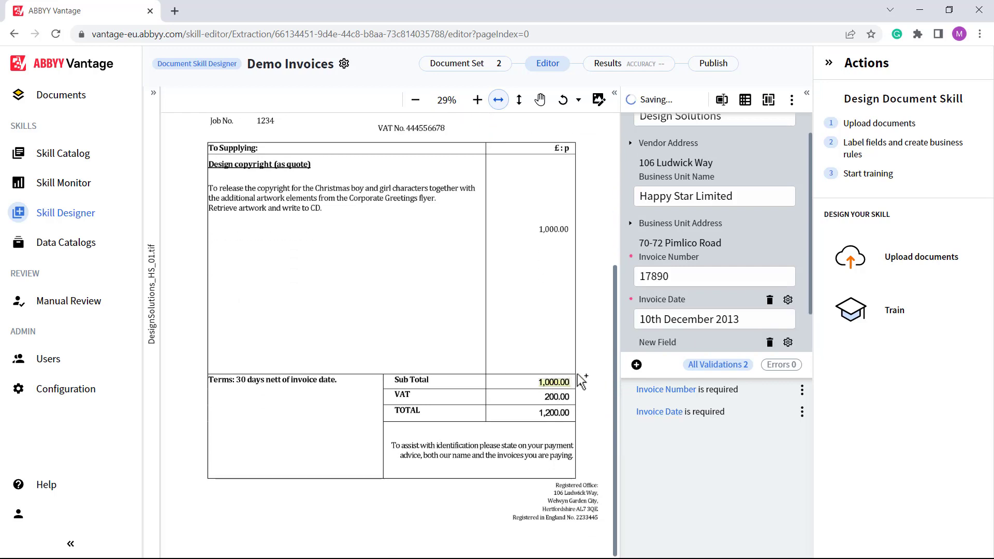
pyautogui.click(668, 344)
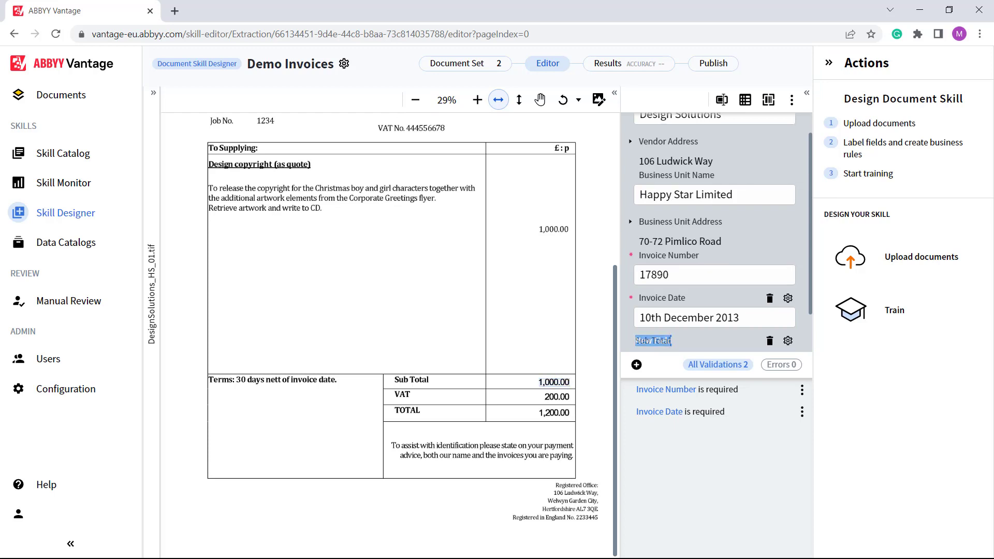
pyautogui.write('Sub Total')
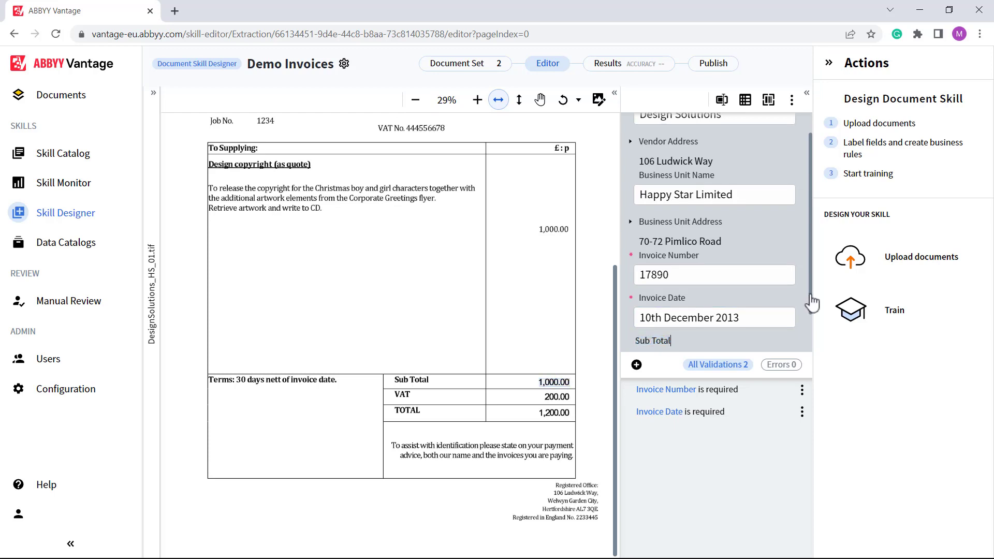
# Set the Sub Total field's type to Money and close its settings
pyautogui.moveTo(812, 303); pyautogui.dragTo(814, 345)
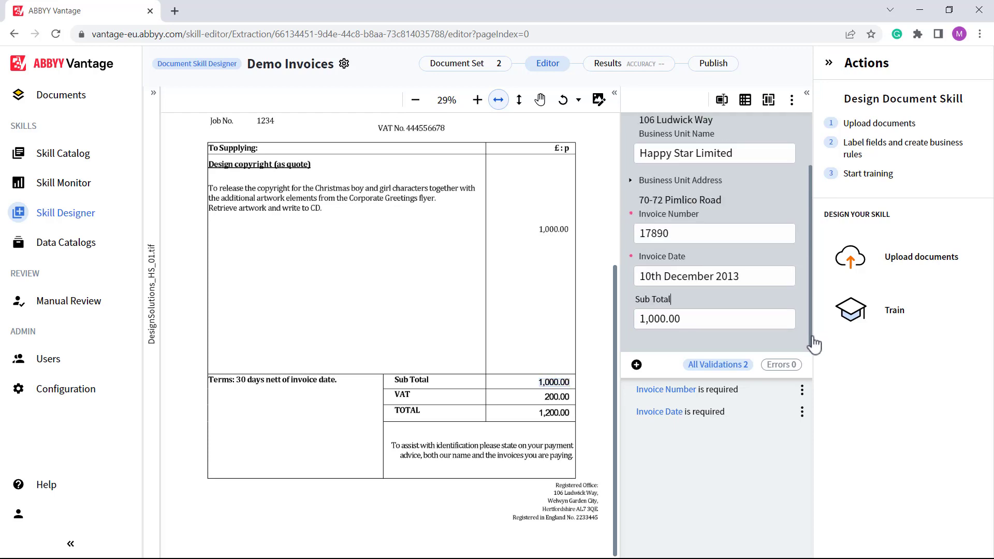
pyautogui.click(788, 300)
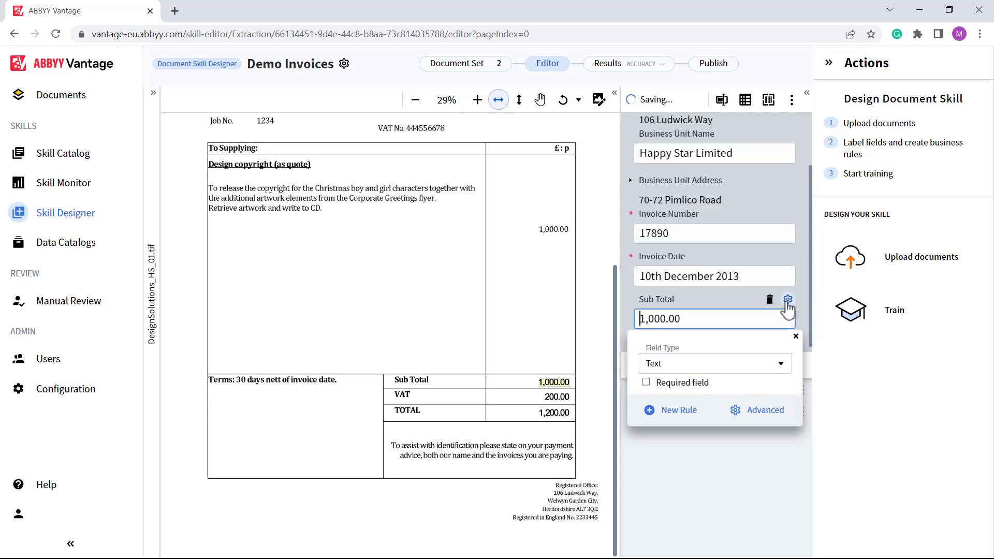
pyautogui.click(781, 364)
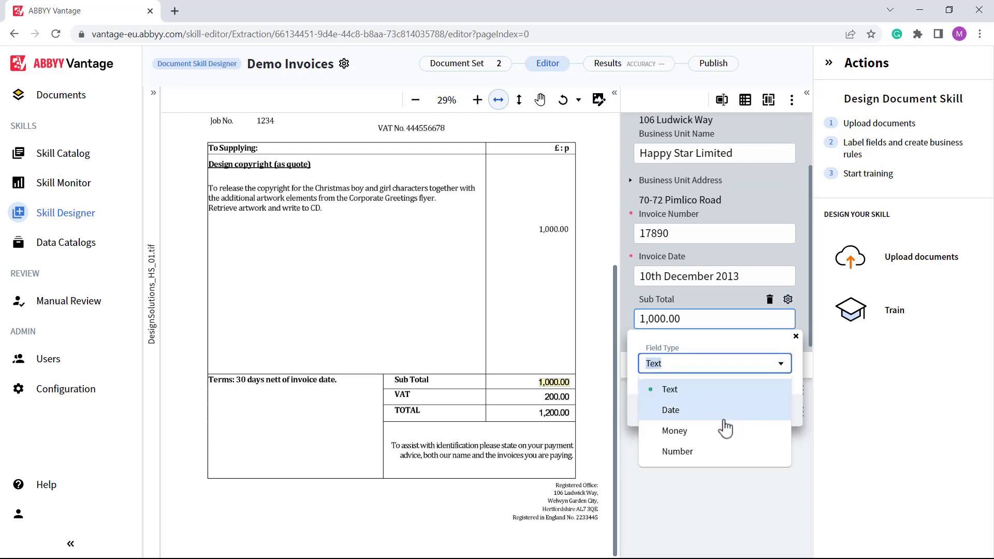
pyautogui.click(710, 435)
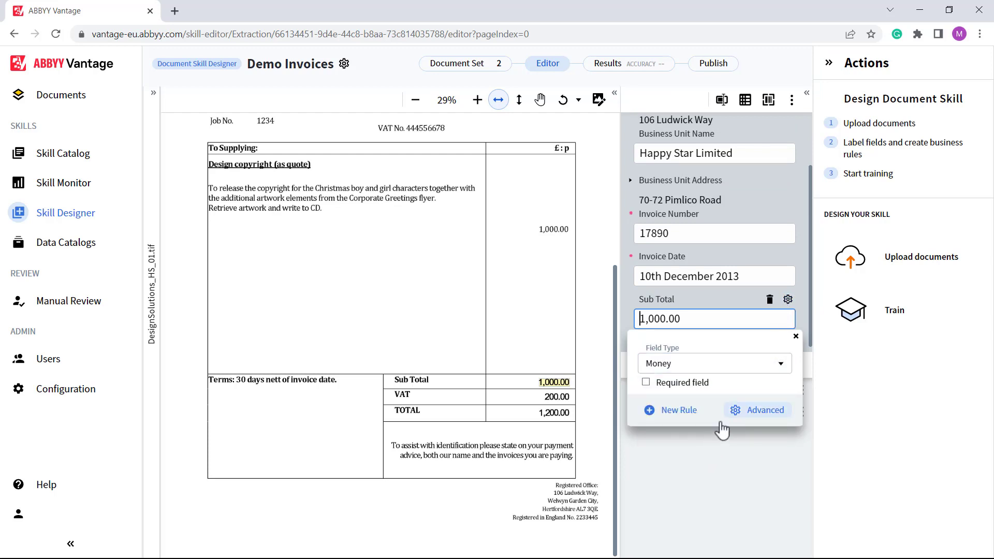
pyautogui.click(795, 336)
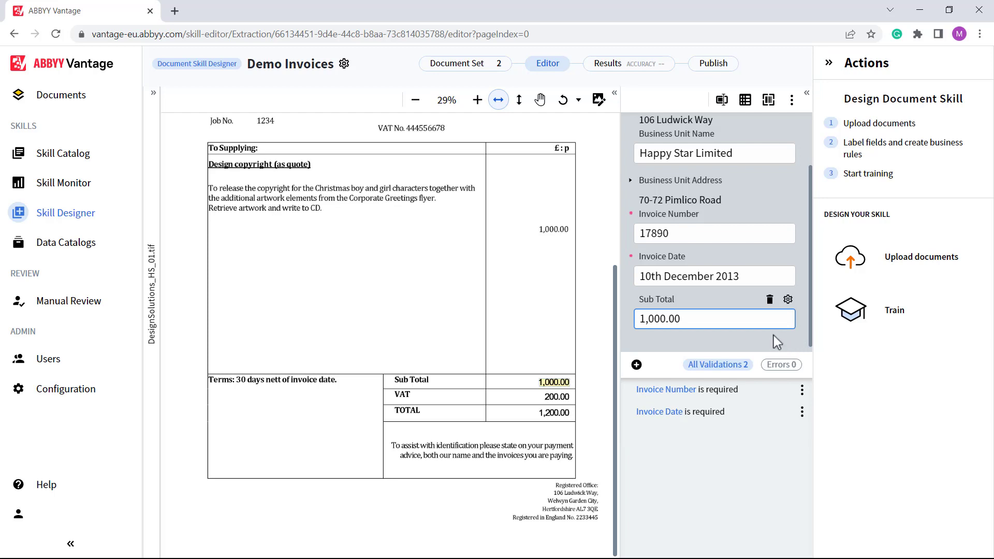
# Label the VAT amount in the invoice's totals table as a new field named VAT
pyautogui.click(637, 365)
pyautogui.click(562, 398)
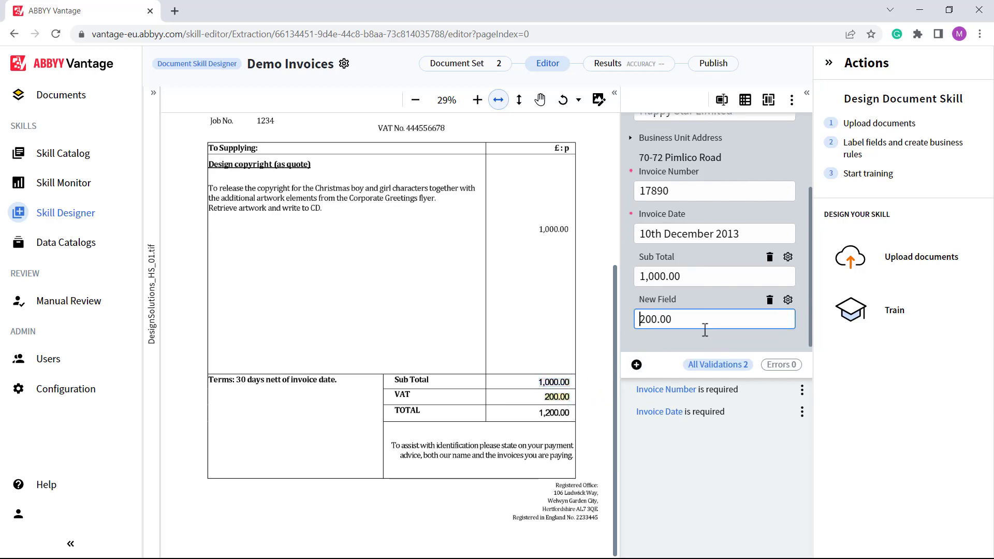
pyautogui.click(668, 299)
pyautogui.write('VAT')
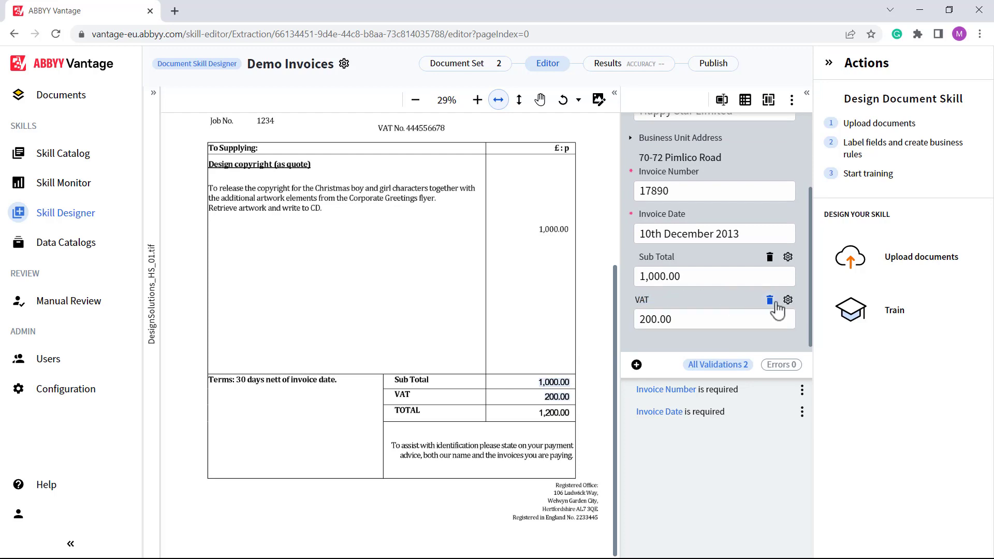
# Set the VAT field's type to Money and close its settings
pyautogui.click(788, 300)
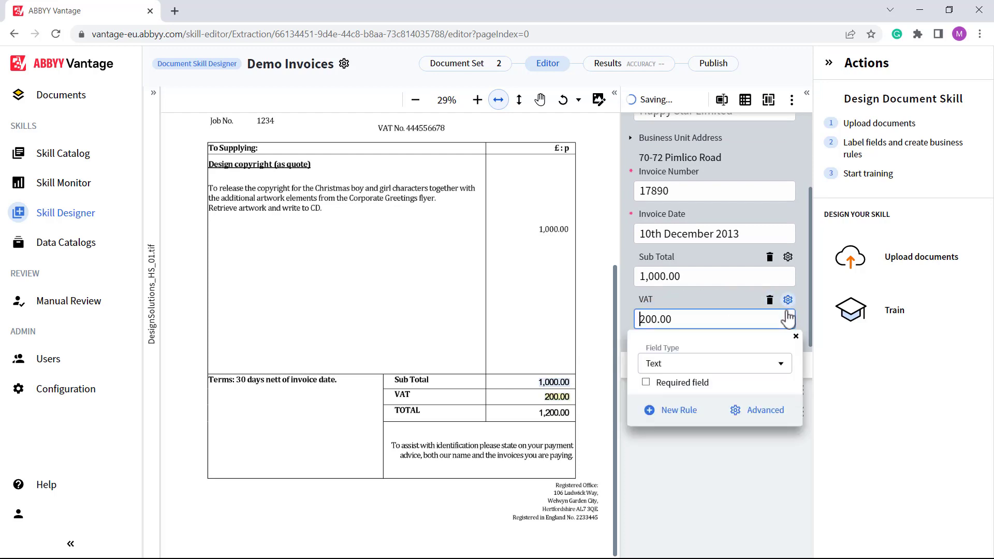
pyautogui.click(783, 364)
pyautogui.click(706, 438)
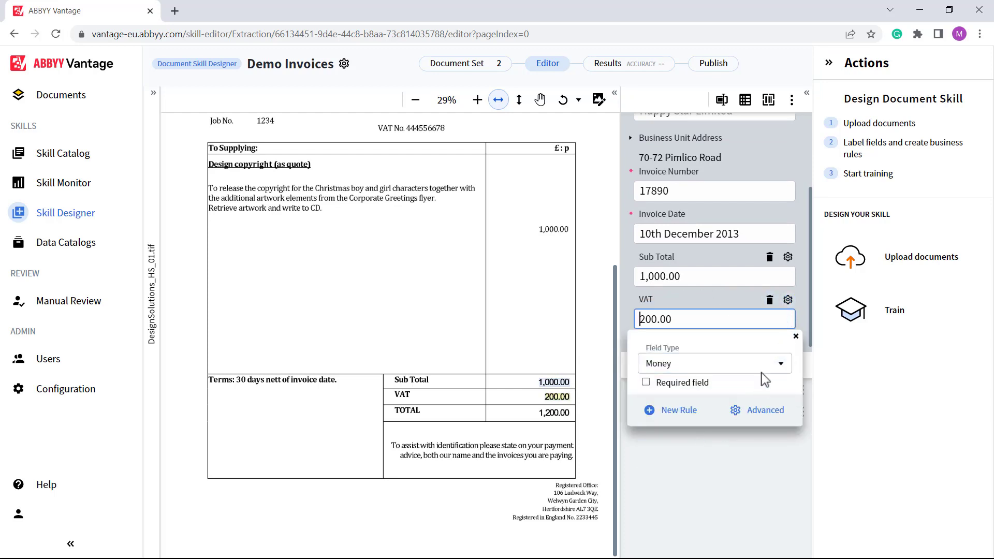
pyautogui.click(796, 336)
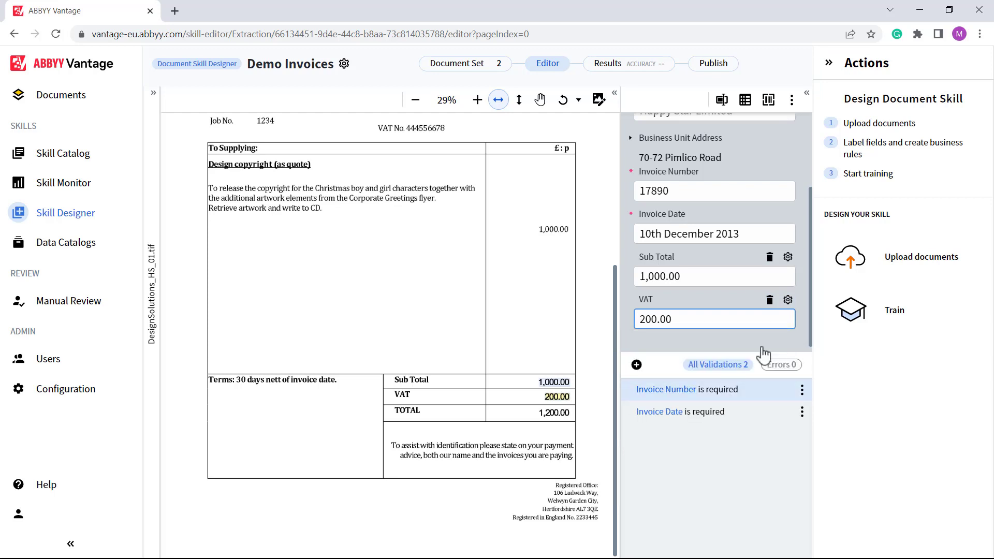
# Label the TOTAL amount on the invoice as a field named Total and set its type to Money
pyautogui.click(552, 415)
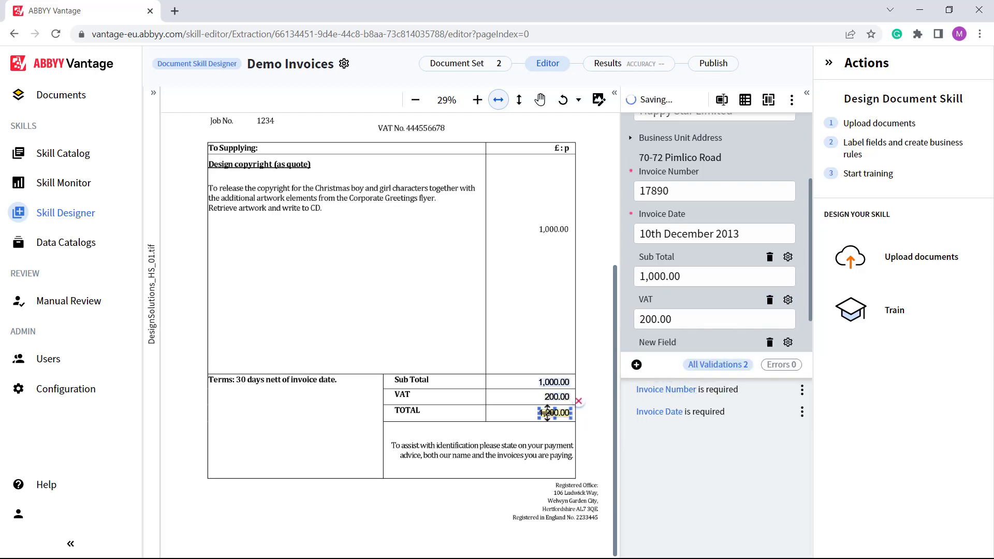
pyautogui.write('Total')
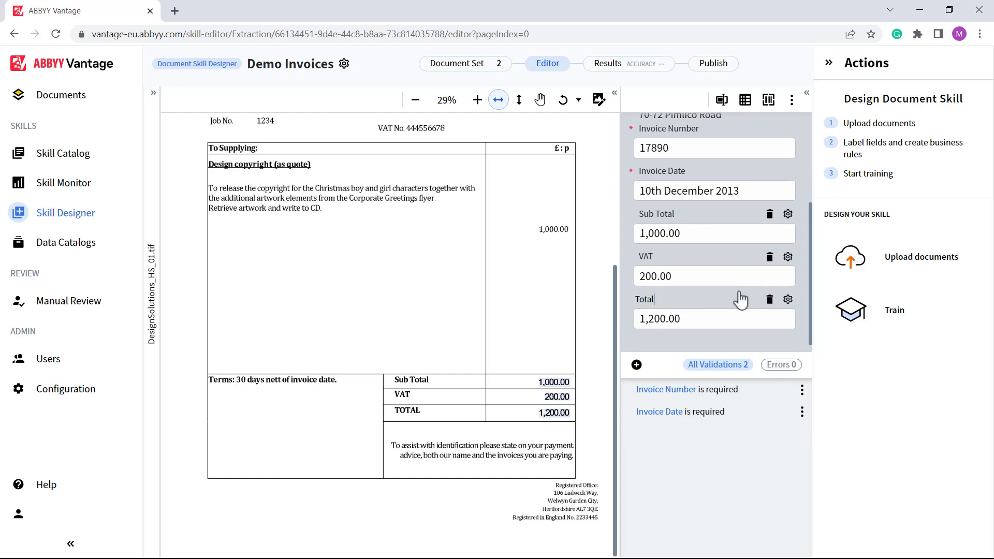
pyautogui.click(789, 300)
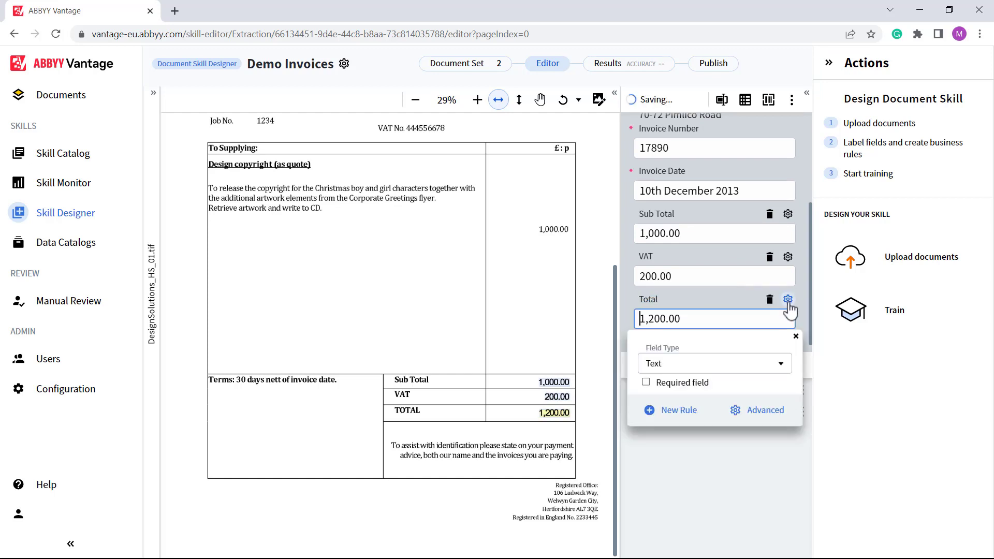
pyautogui.click(787, 364)
pyautogui.click(697, 436)
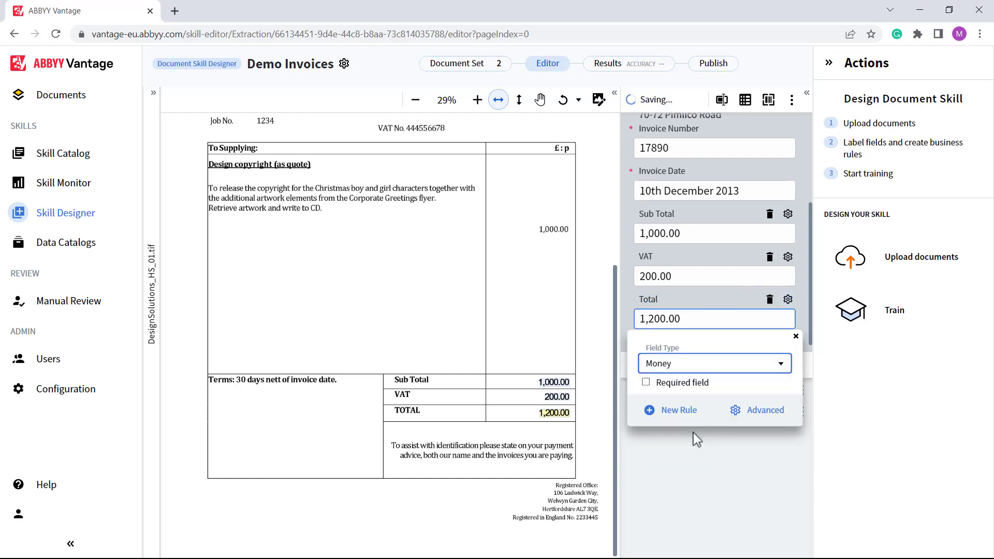
# Create a Check Sum rule for the Total field that adds up Sub Total and VAT and compares the sum with Total
pyautogui.click(679, 414)
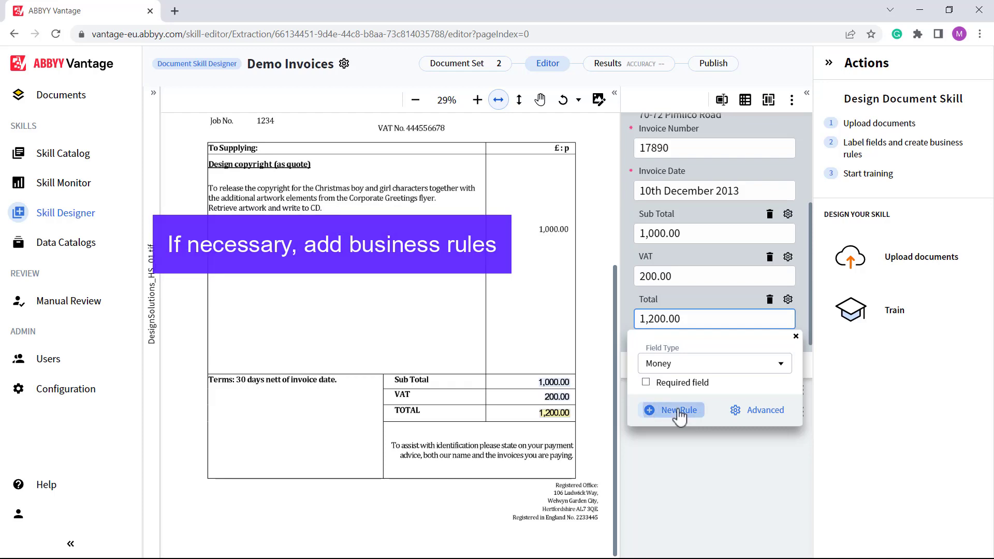
pyautogui.click(678, 411)
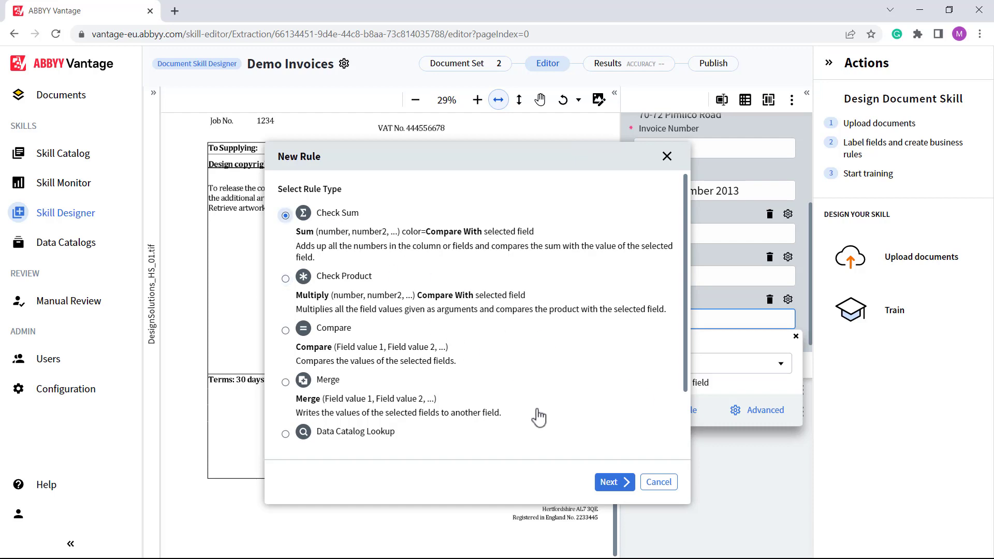
pyautogui.click(613, 484)
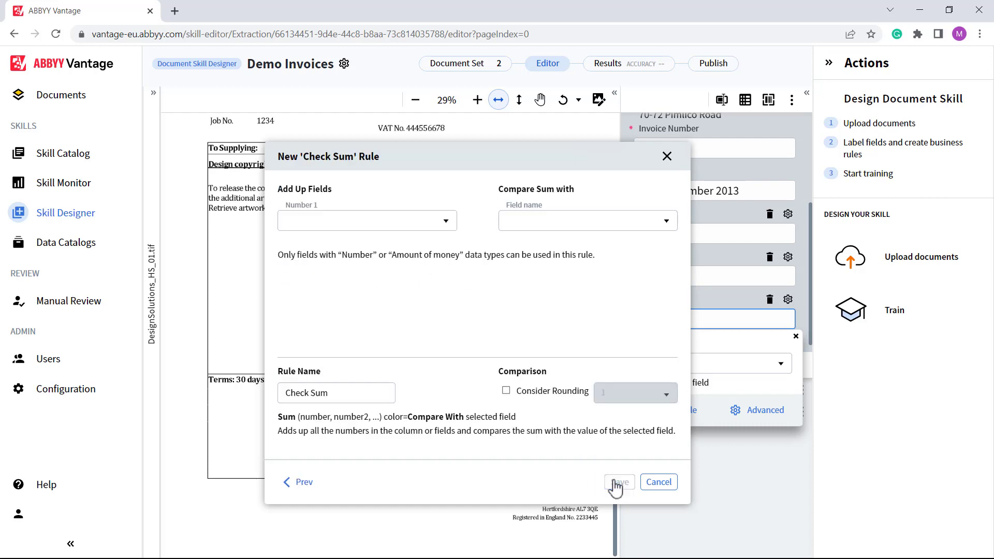
pyautogui.click(445, 222)
pyautogui.click(406, 254)
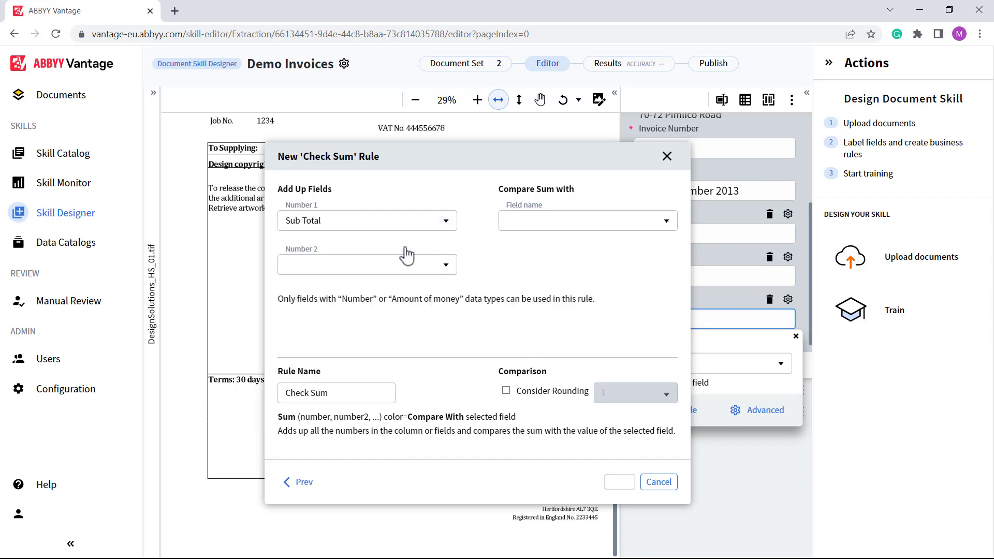
pyautogui.click(444, 265)
pyautogui.click(399, 298)
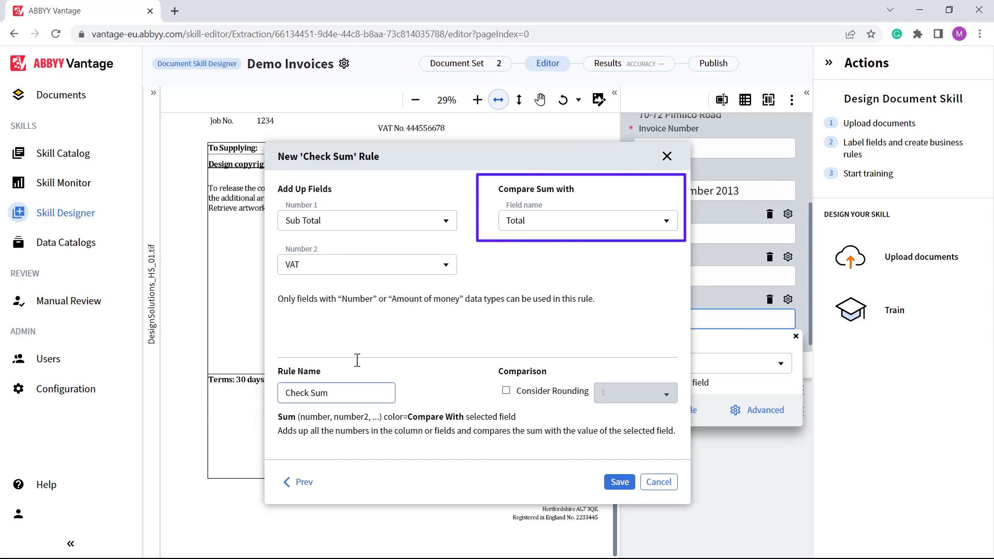
# Name the rule Check Total, save it and close the Total field's settings
pyautogui.click(326, 393)
pyautogui.moveTo(325, 393); pyautogui.dragTo(316, 395)
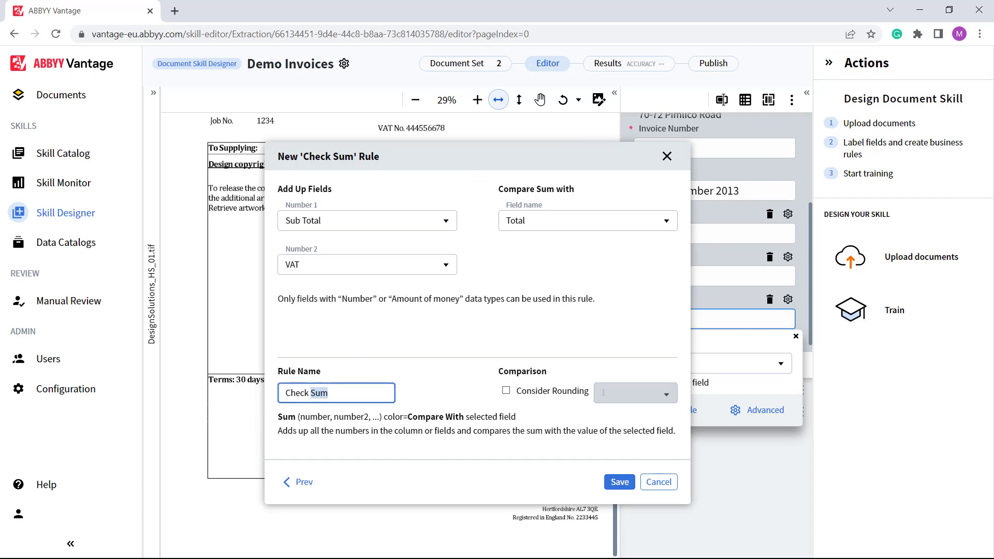
pyautogui.write('Total')
pyautogui.click(620, 483)
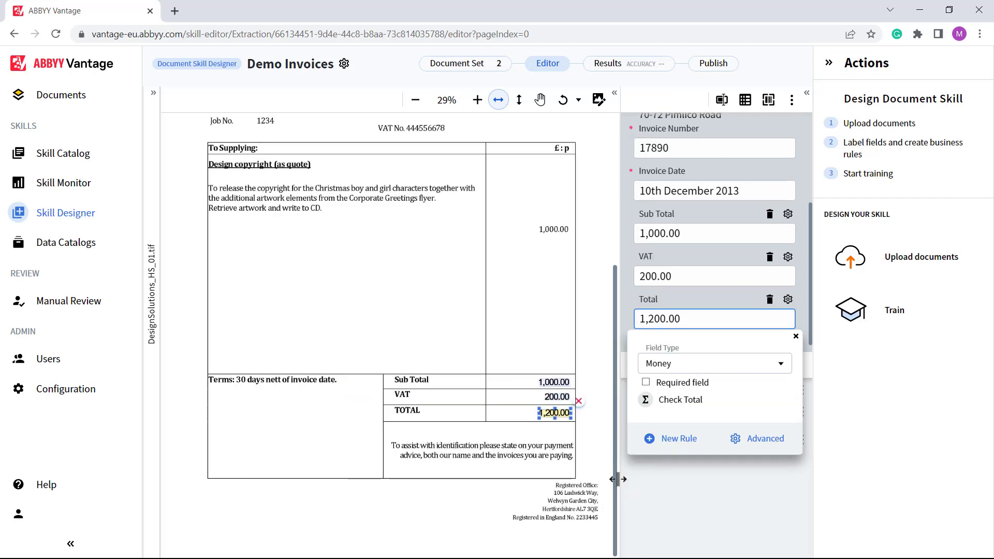
pyautogui.click(796, 336)
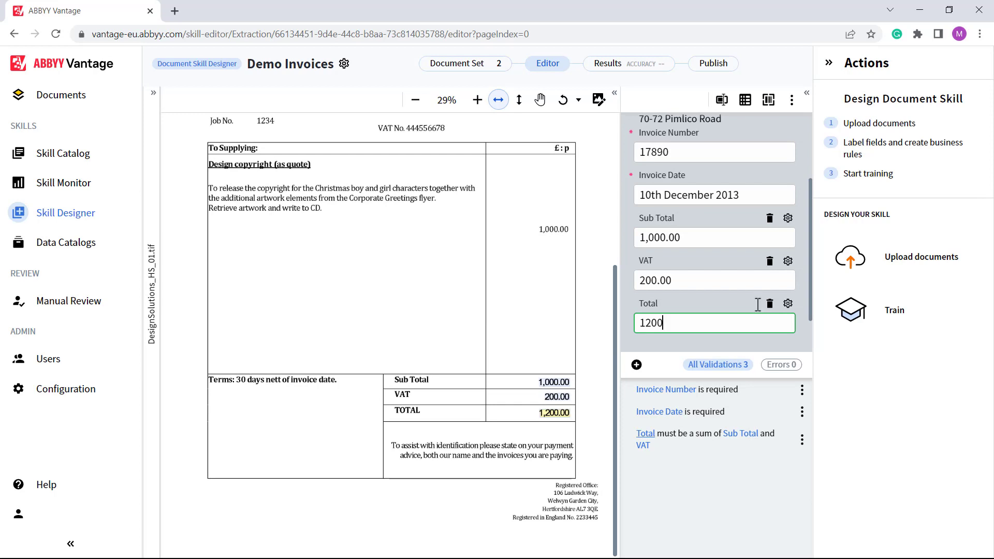
# Train the Demo Invoices skill on the labeled documents
pyautogui.click(859, 320)
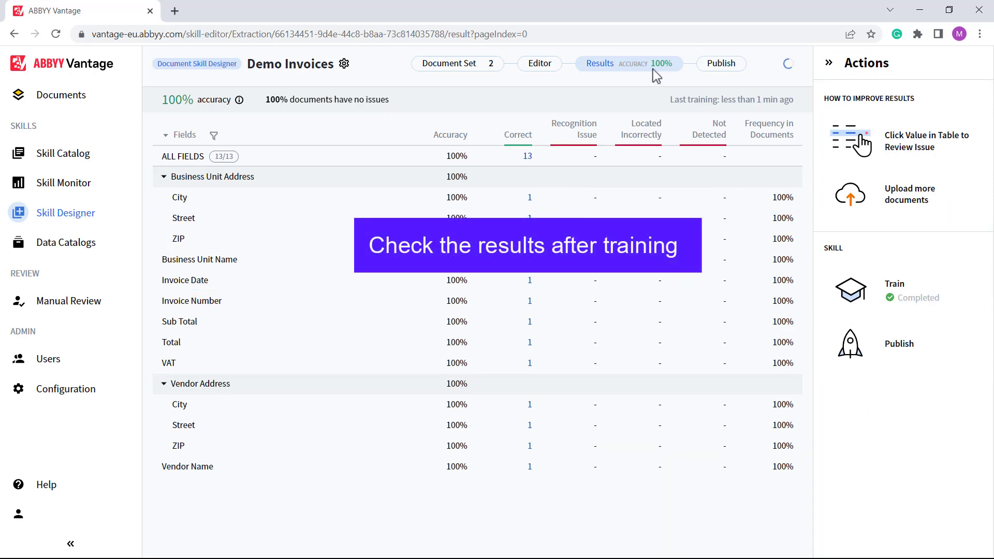
# Open DesignSolutions_Alaor_01 in the skill's Editor and label ALAOR on the invoice as the Business Unit Name
pyautogui.click(539, 67)
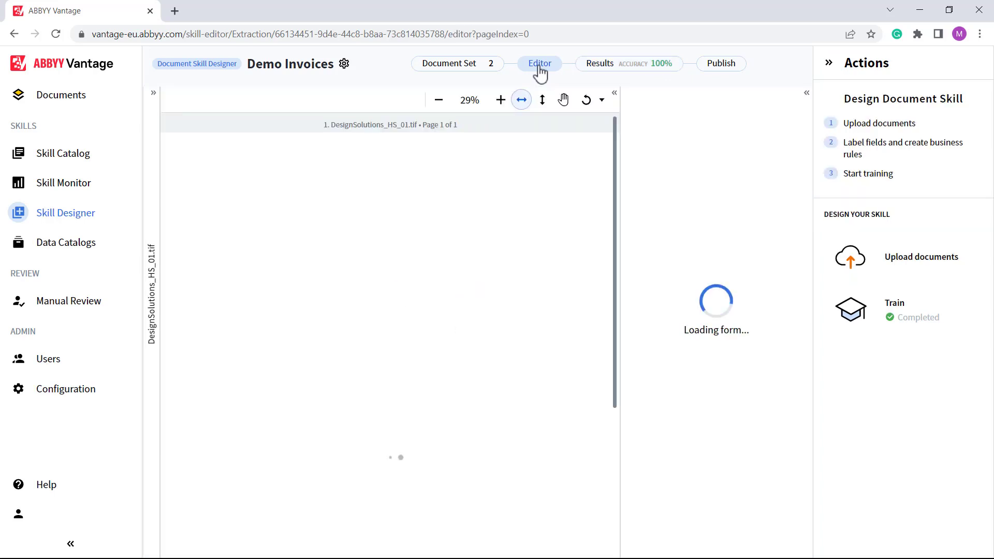
pyautogui.click(155, 97)
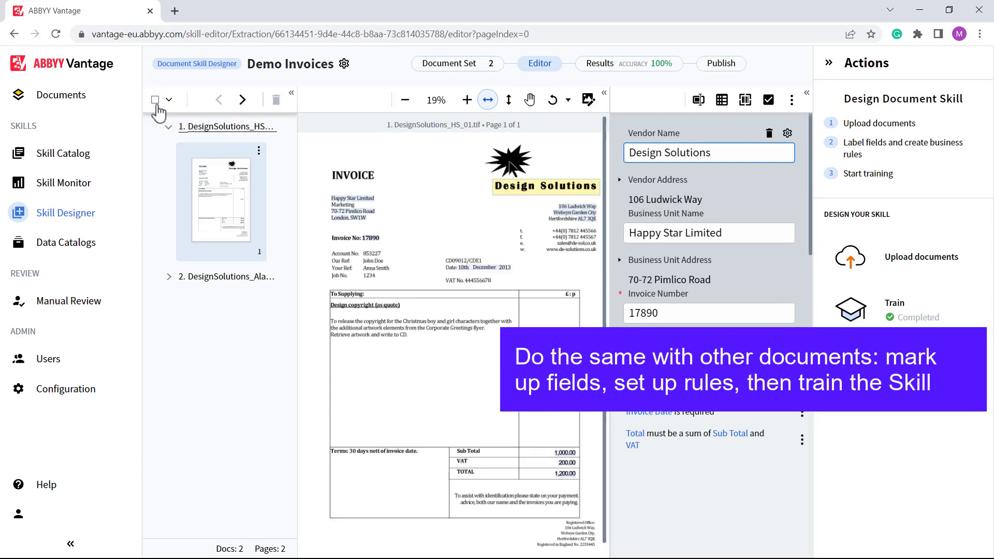
pyautogui.click(219, 280)
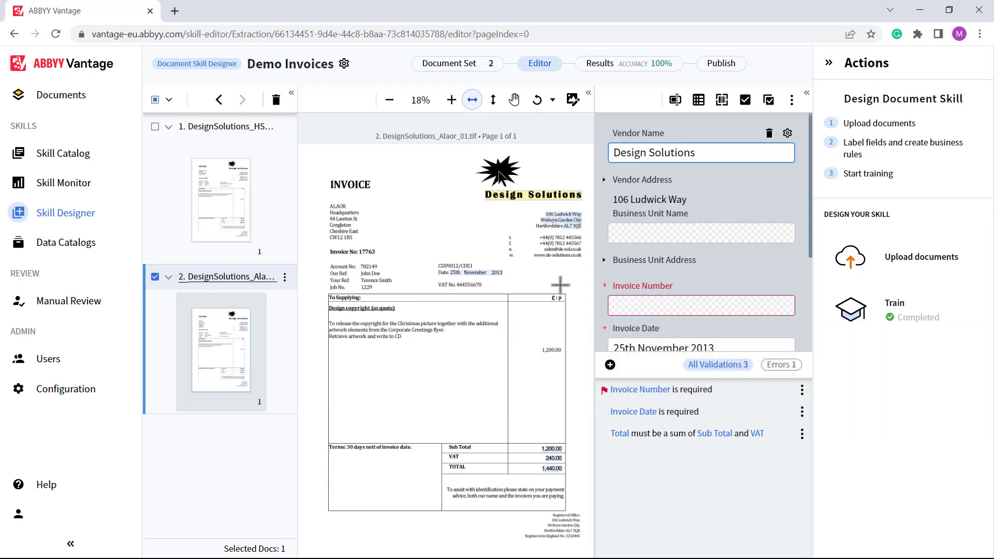
pyautogui.click(604, 180)
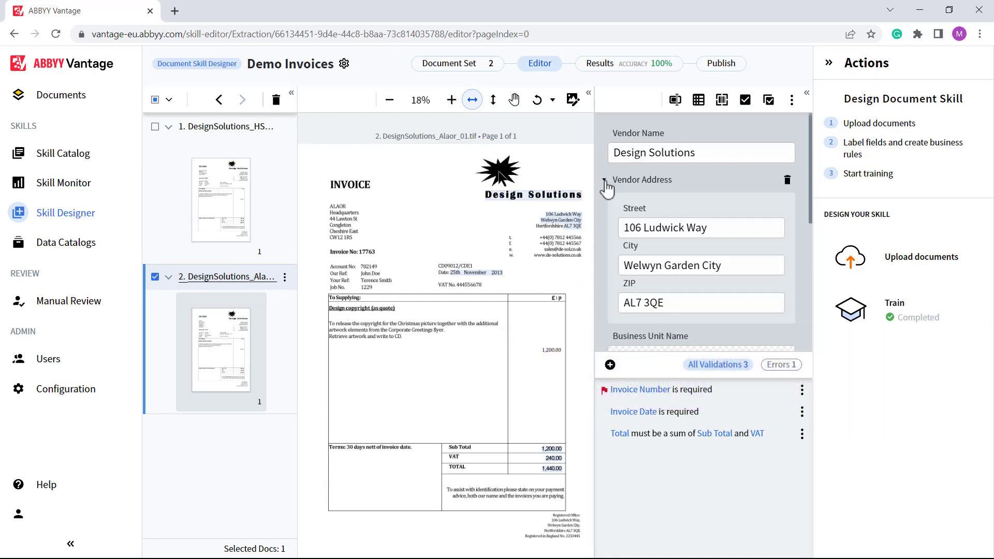
pyautogui.scroll(-3, 622, 229)
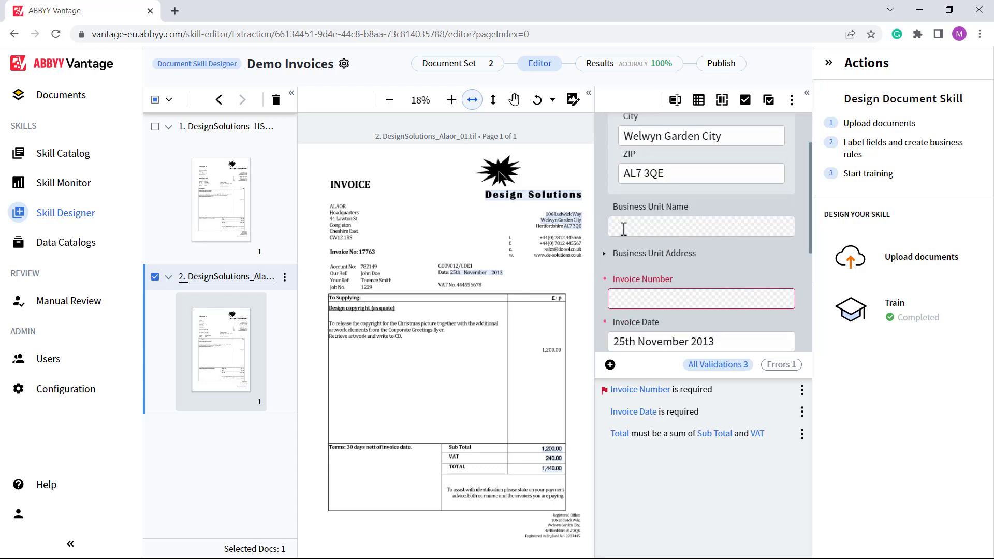
pyautogui.click(625, 227)
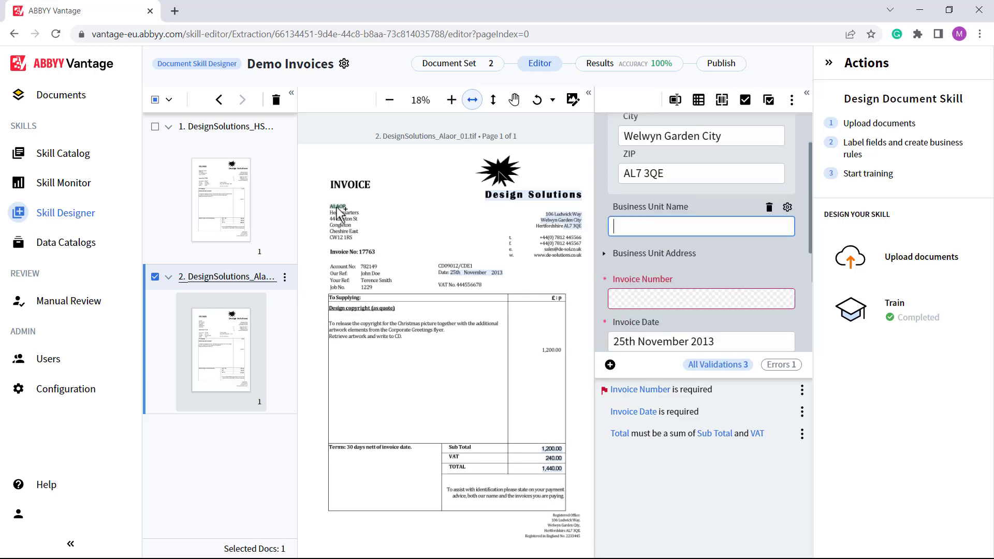
pyautogui.click(337, 206)
# Label the Street, City and ZIP of the Business Unit Address from the address lines below ALAOR on the invoice
pyautogui.click(604, 253)
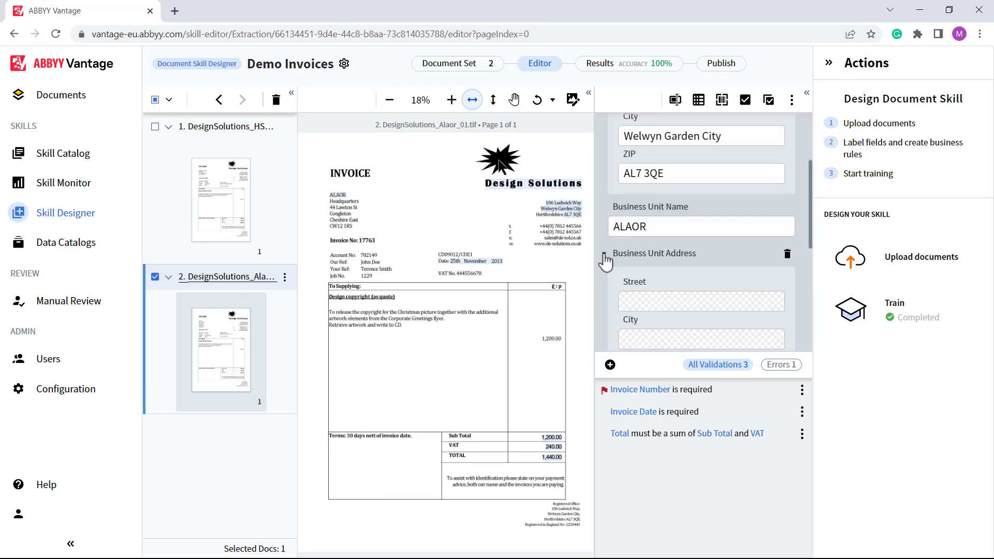
pyautogui.scroll(-3, 621, 218)
pyautogui.click(631, 172)
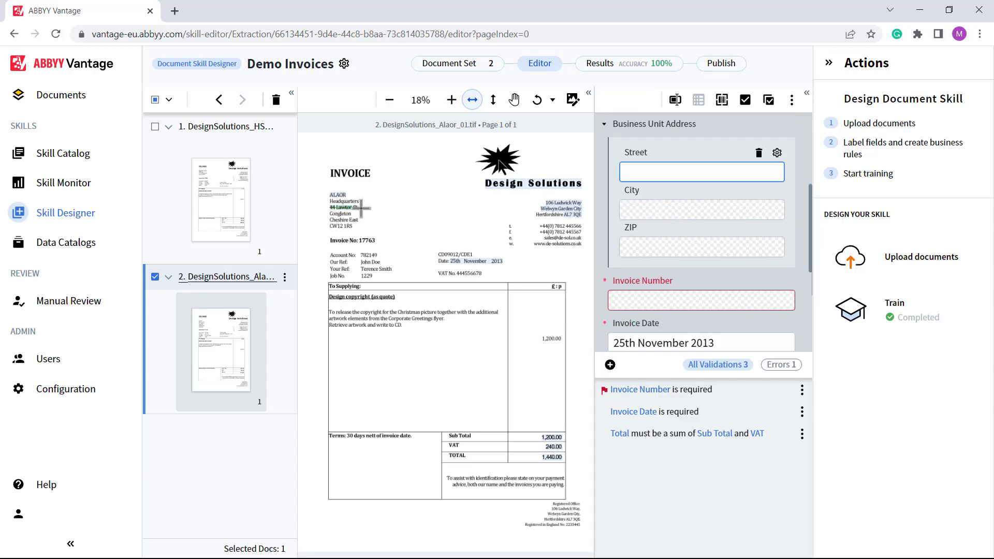
pyautogui.click(346, 207)
pyautogui.click(337, 218)
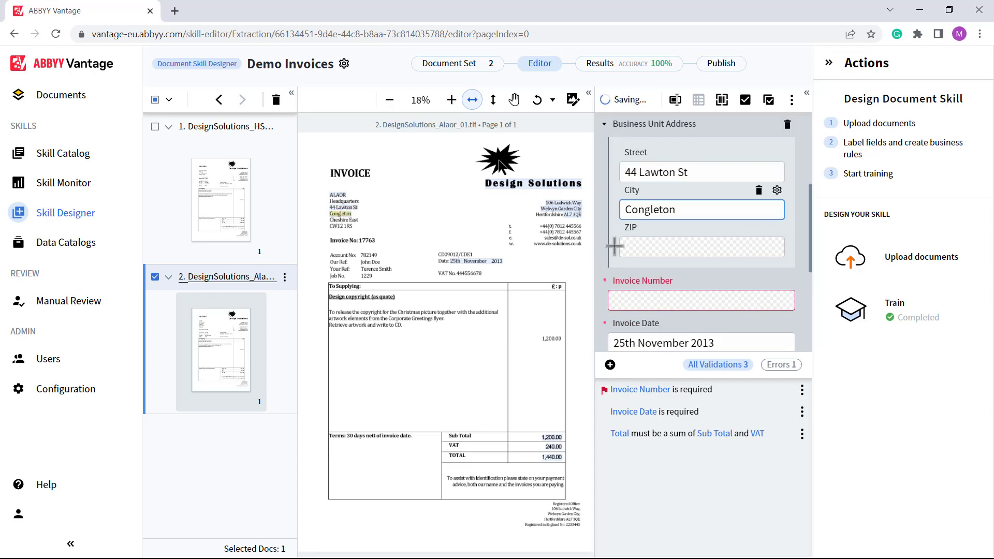
pyautogui.click(356, 228)
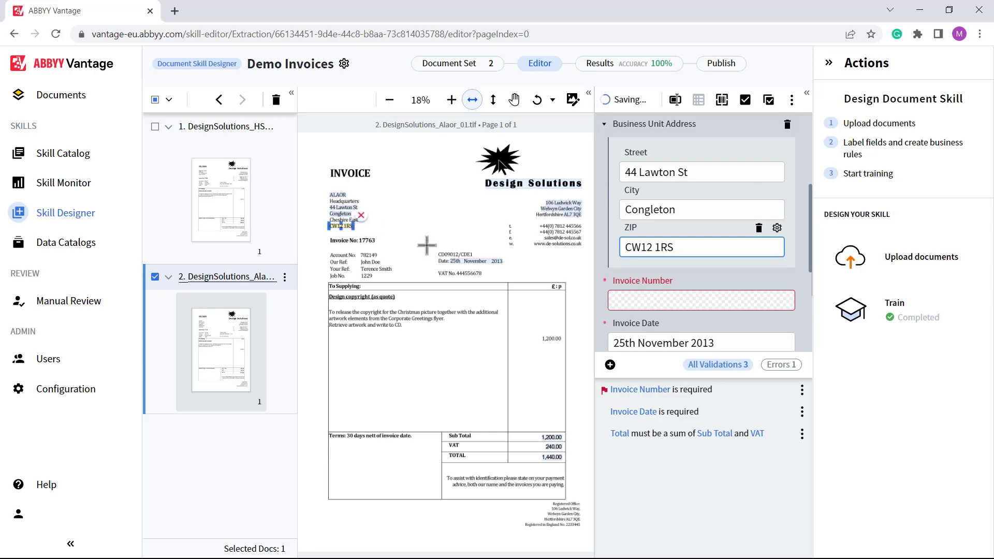
# Label the value after Invoice No as the Invoice Number, check the remaining fields and retrain the Demo Invoices skill
pyautogui.click(366, 240)
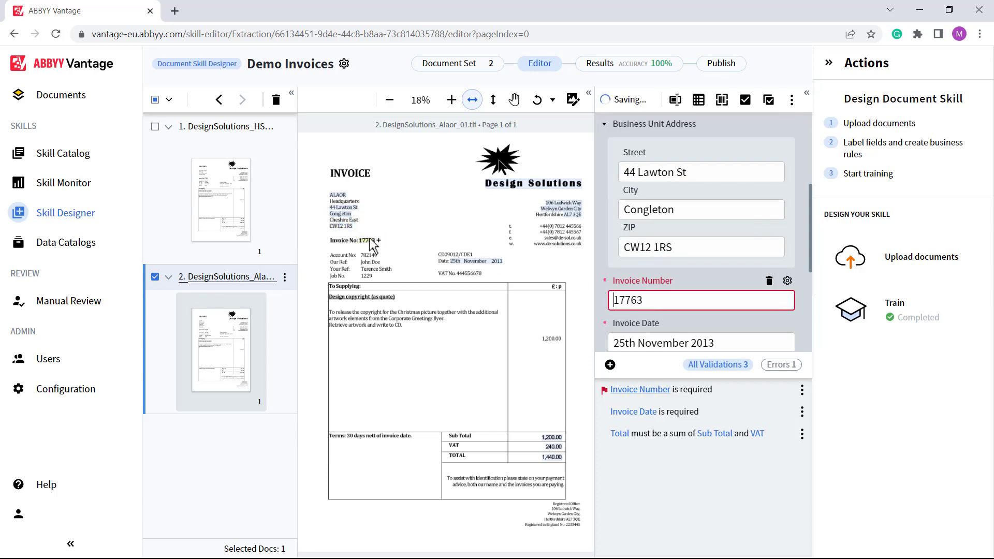
pyautogui.scroll(-1, 660, 312)
pyautogui.scroll(-2, 660, 313)
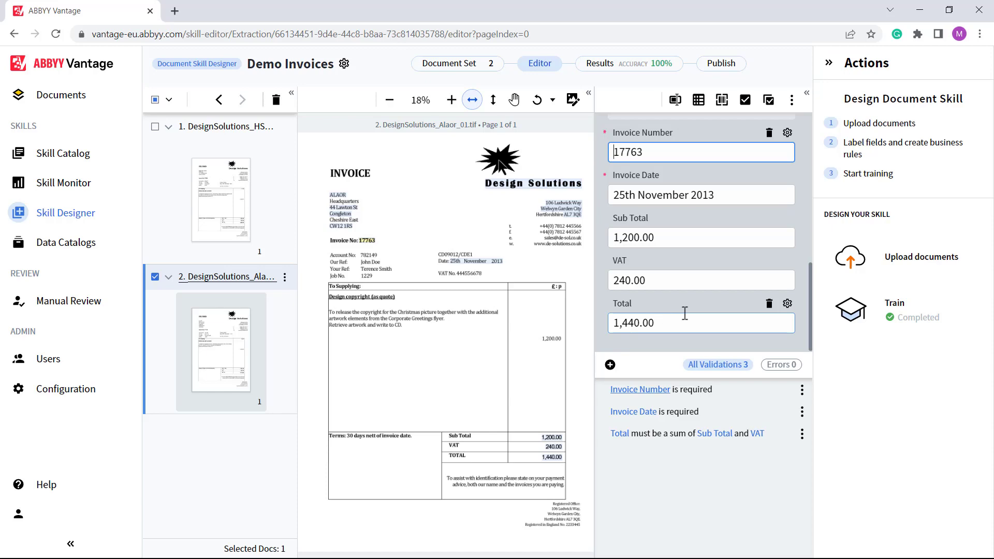
pyautogui.click(885, 319)
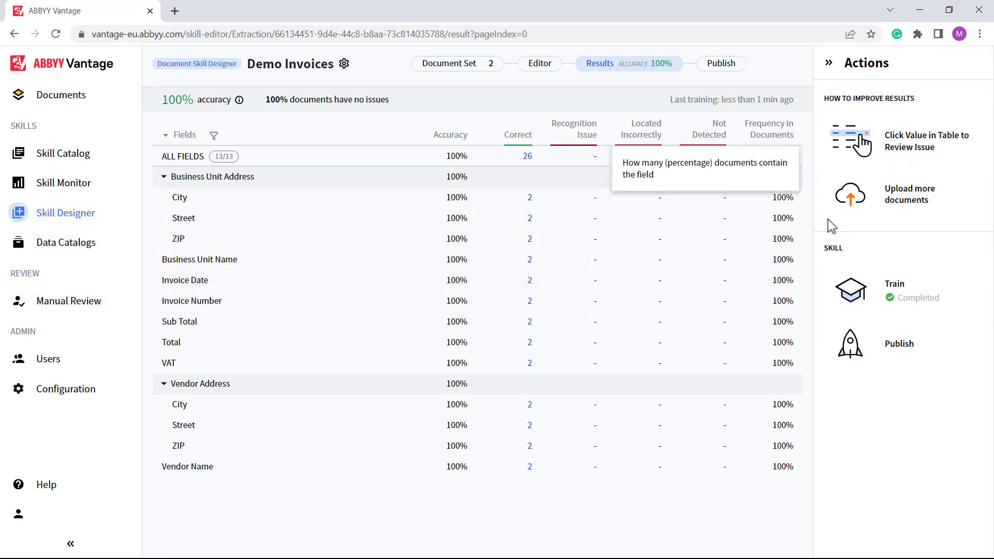
# Open the skill's publishing settings and add the keywords Invoice and Demo
pyautogui.click(724, 67)
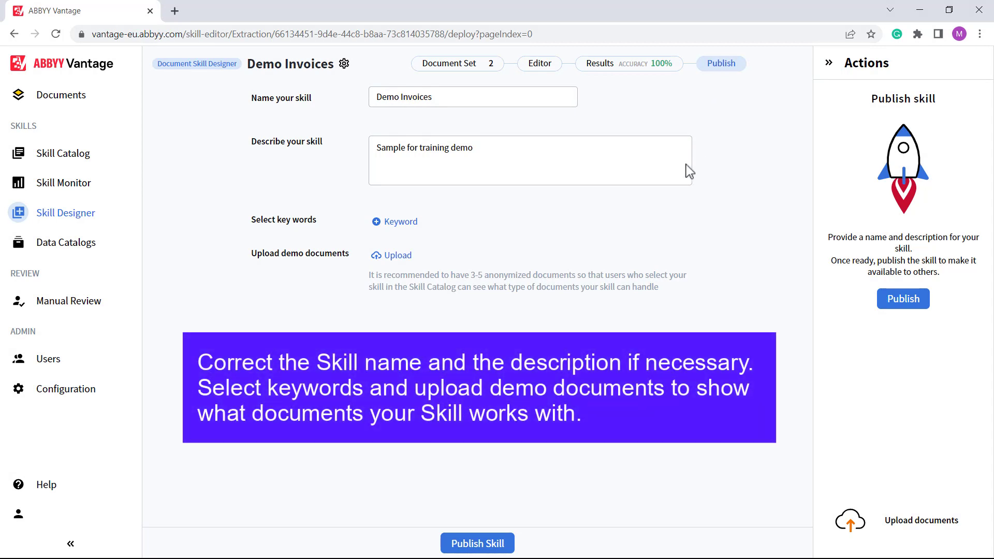
pyautogui.click(392, 223)
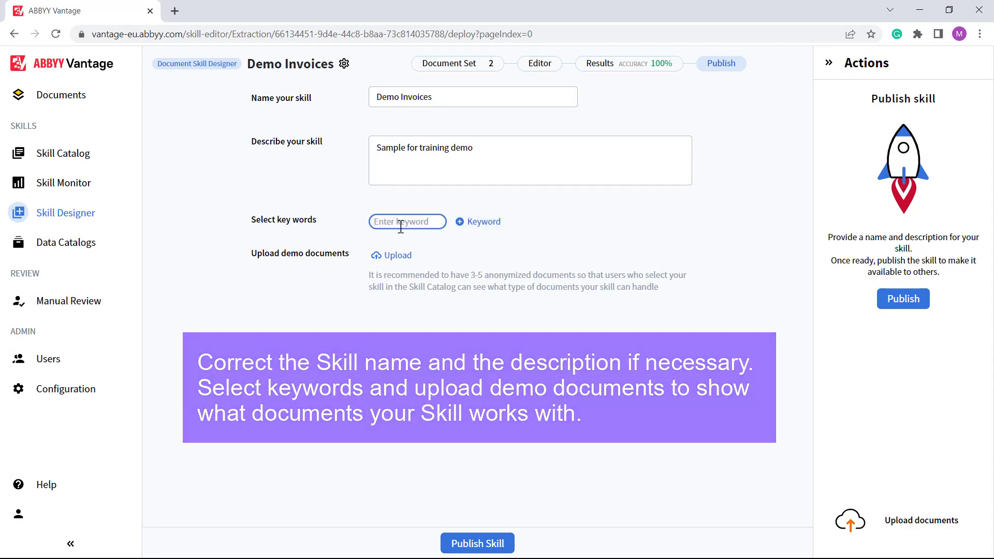
pyautogui.write('Invoice')
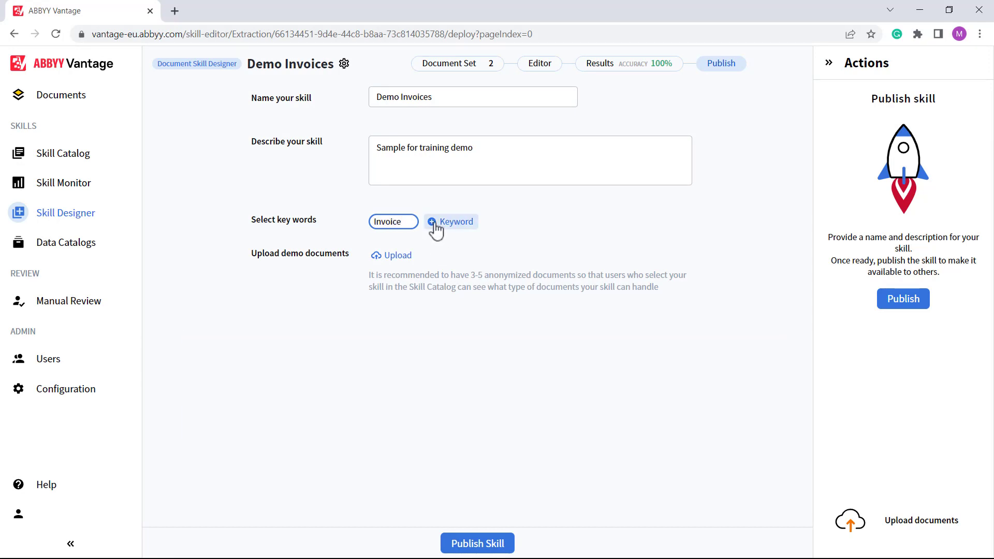
pyautogui.click(463, 222)
pyautogui.write('Demo')
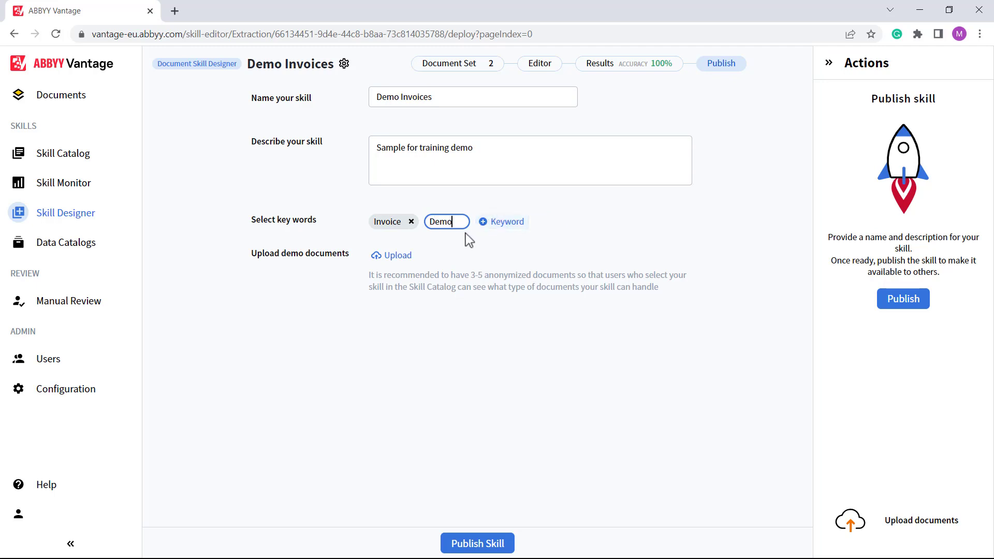
# Upload the file DesignSolutions_HS_01 as a demo document for the skill
pyautogui.click(402, 262)
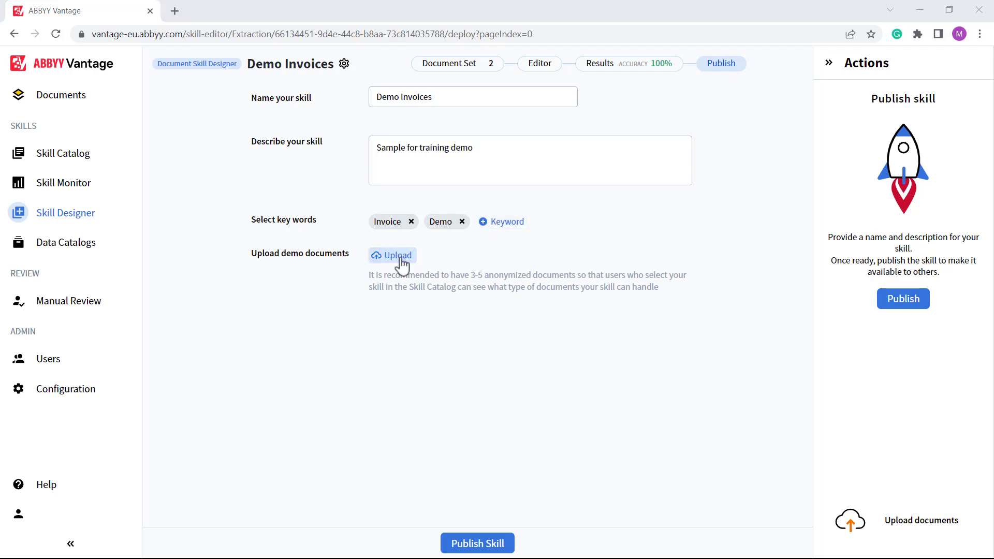
pyautogui.click(156, 155)
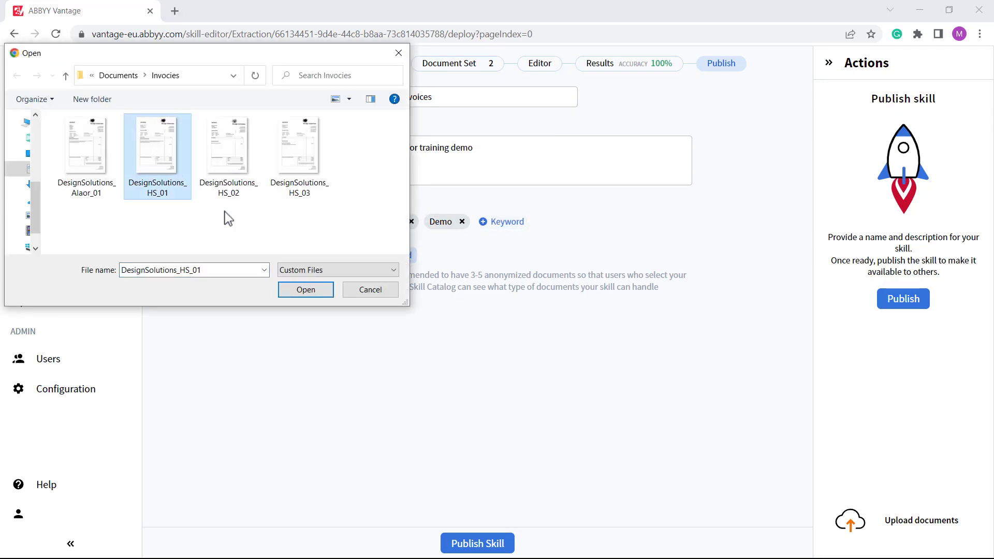
pyautogui.click(316, 291)
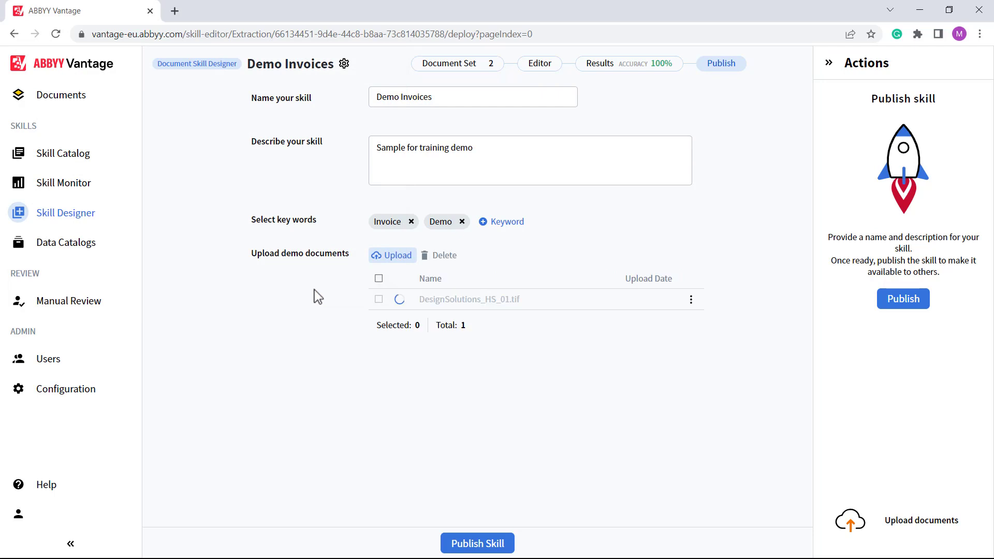
# Publish the Demo Invoices skill and select it in the Skill Catalog
pyautogui.click(477, 548)
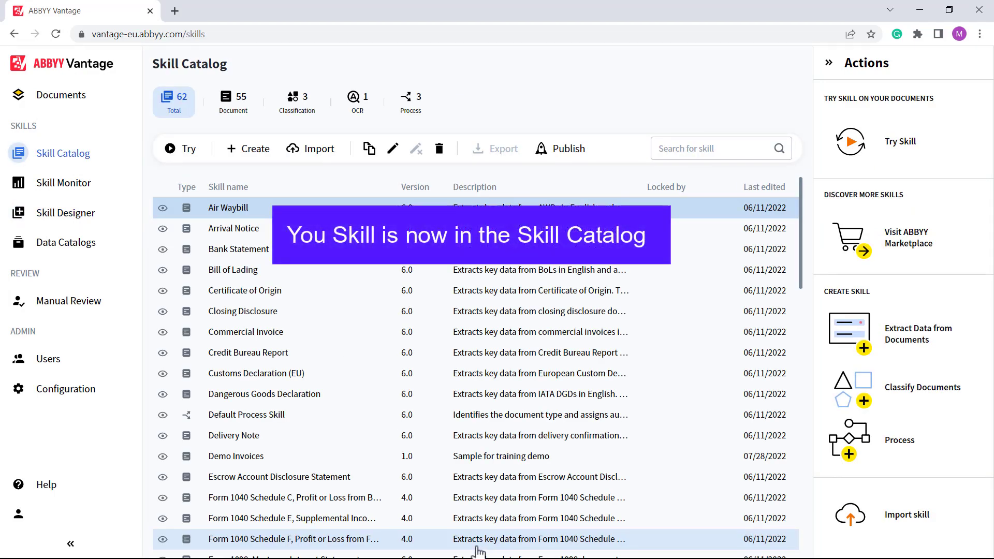
pyautogui.click(388, 461)
pyautogui.scroll(-1, 389, 461)
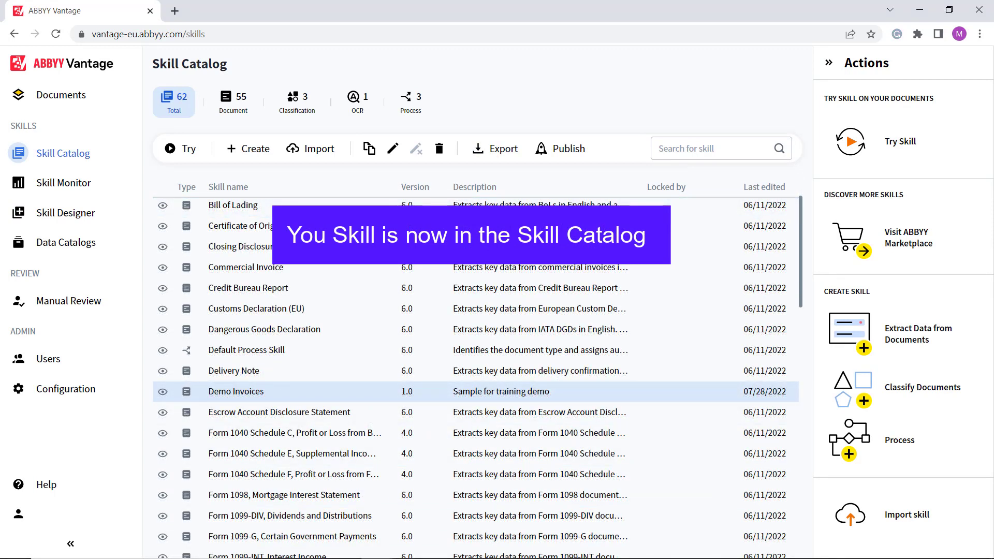